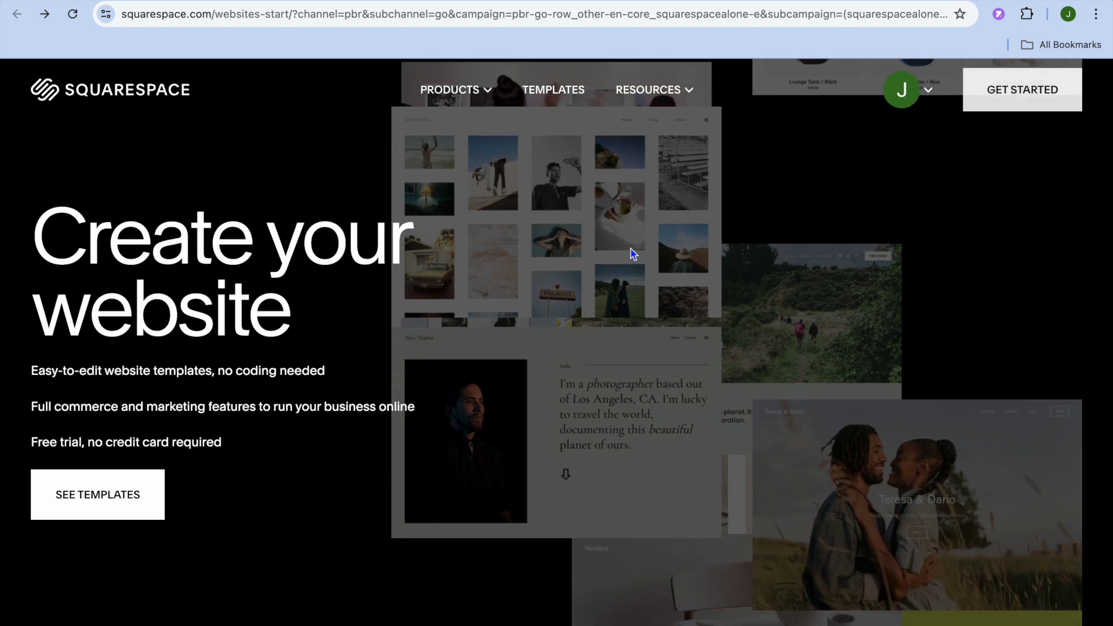
Browse the Squarespace website templates gallery from the homepage
{"action": "left_click", "coordinate": [143, 510]}
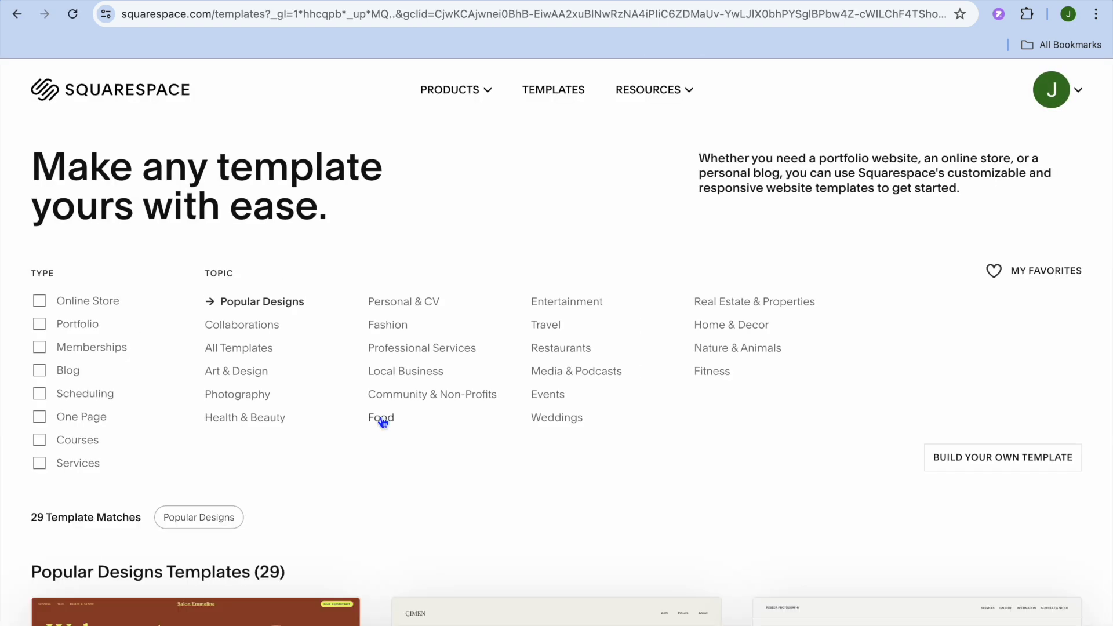
Filter templates to Online Store and open the Crosby template's demo page
{"action": "left_click", "coordinate": [41, 304]}
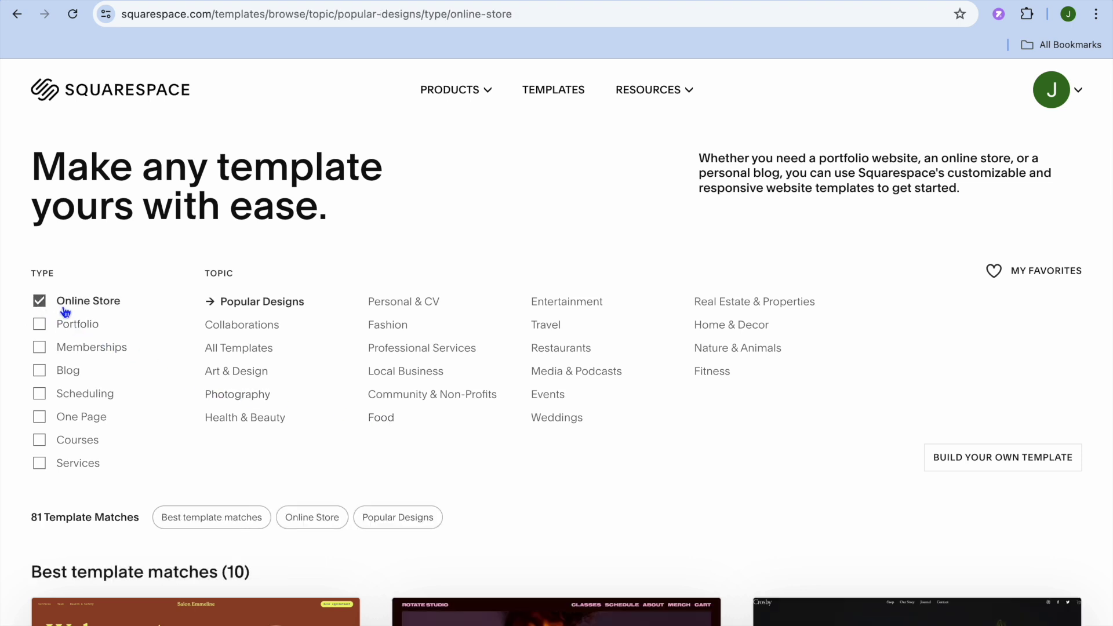
{"action": "scroll", "coordinate": [209, 372], "scroll_direction": "down", "scroll_amount": 4}
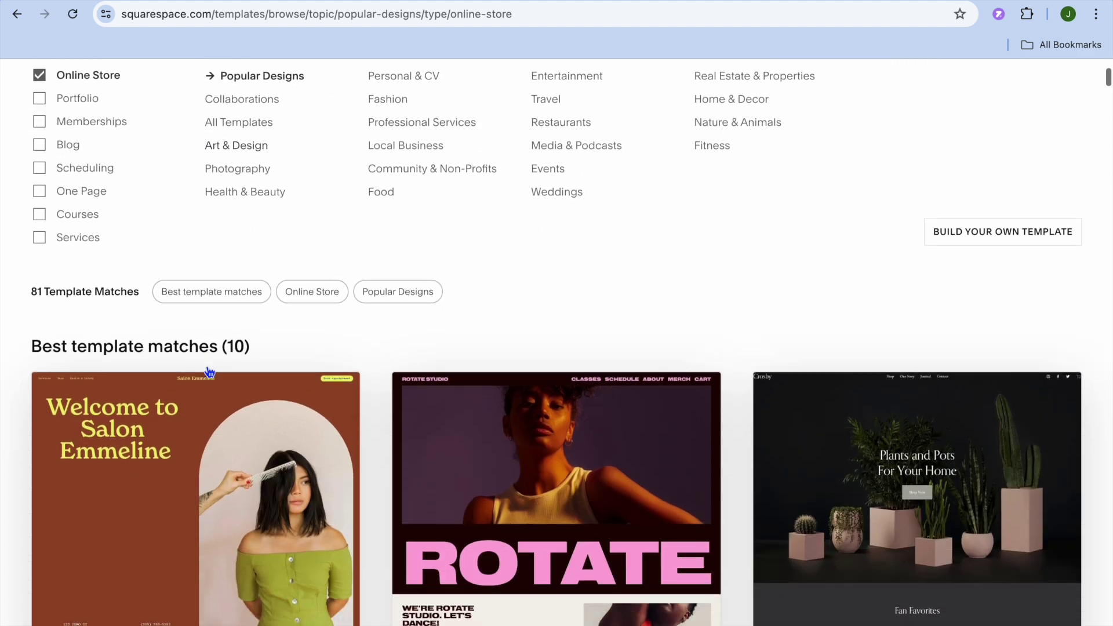
{"action": "scroll", "coordinate": [209, 372], "scroll_direction": "down", "scroll_amount": 3}
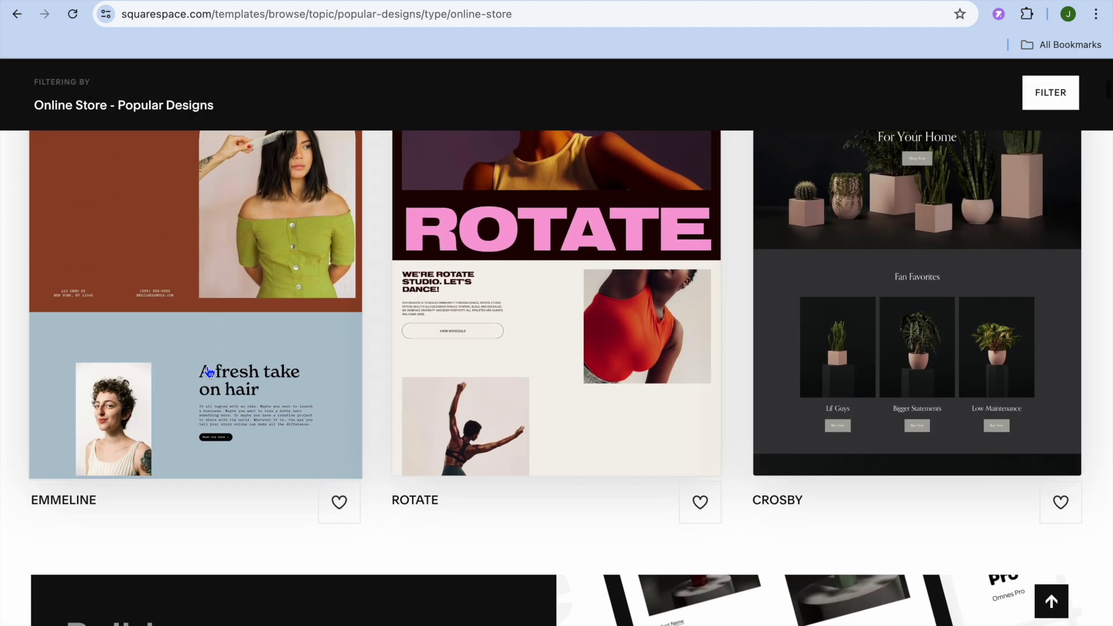
{"action": "scroll", "coordinate": [209, 372], "scroll_direction": "down", "scroll_amount": 1}
{"action": "scroll", "coordinate": [208, 373], "scroll_direction": "down", "scroll_amount": 1}
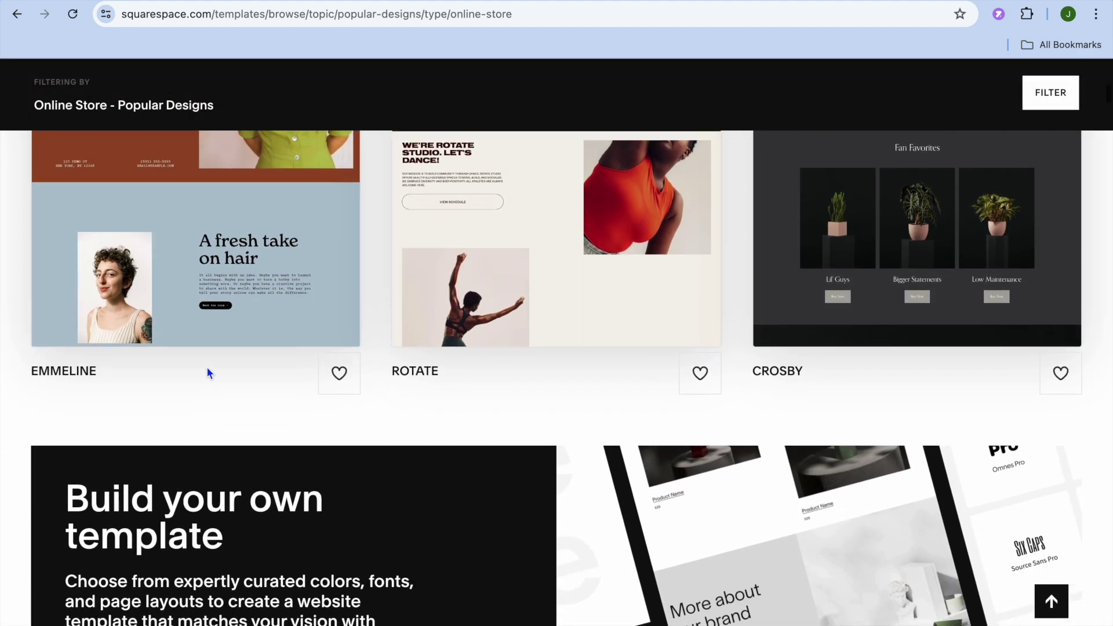
{"action": "scroll", "coordinate": [208, 372], "scroll_direction": "up", "scroll_amount": 4}
{"action": "scroll", "coordinate": [210, 373], "scroll_direction": "down", "scroll_amount": 1}
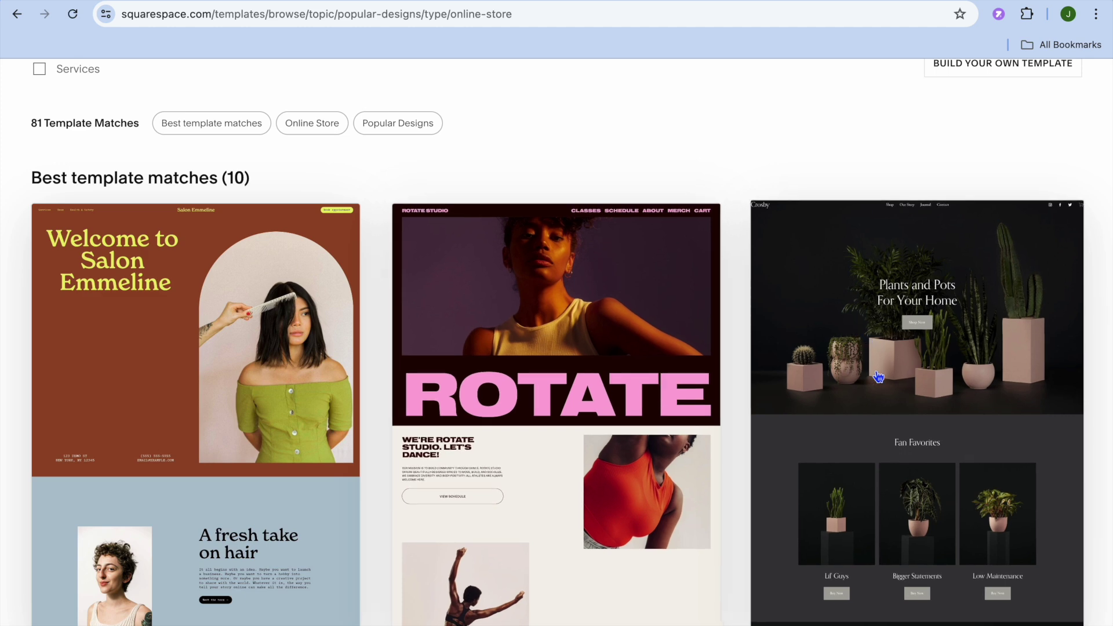
{"action": "left_click", "coordinate": [860, 353]}
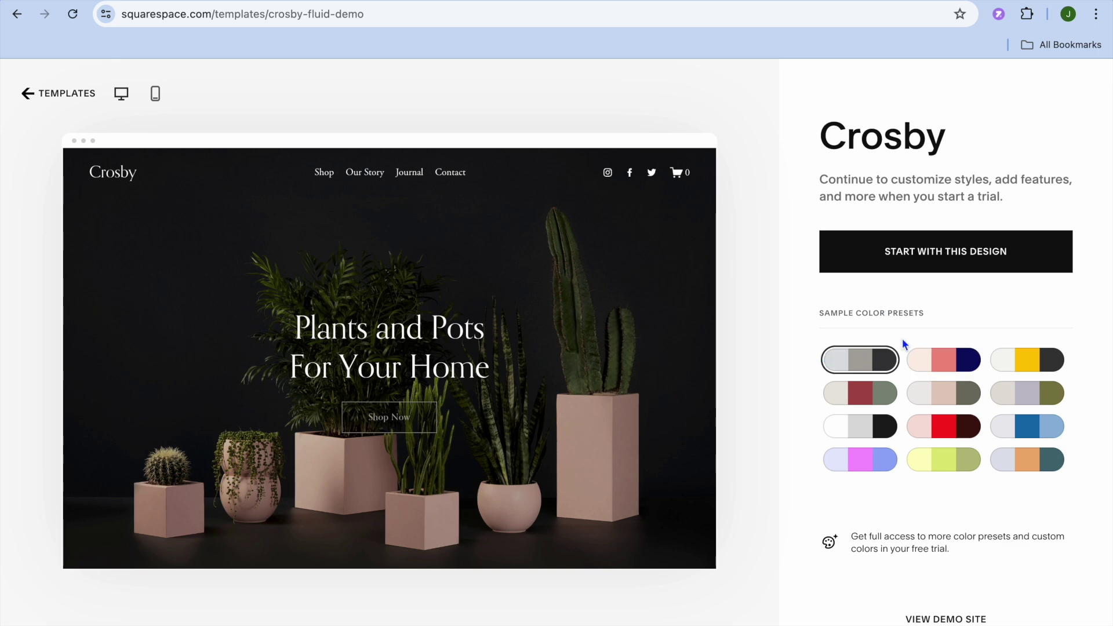
Start a new site from the Crosby design
{"action": "left_click", "coordinate": [930, 253]}
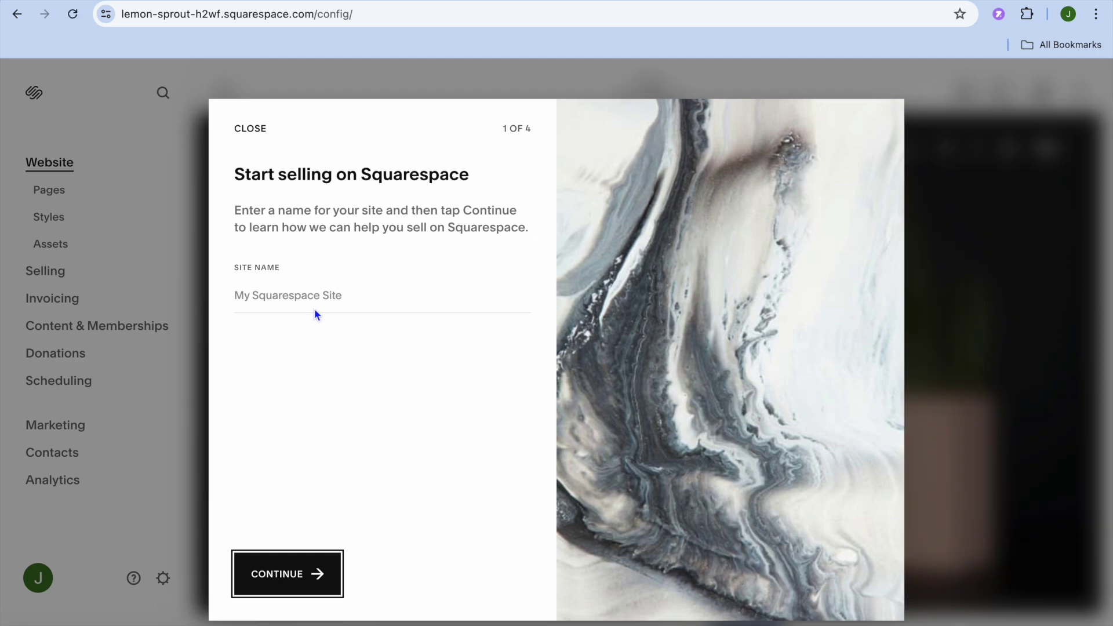
Name the site TEST, continue, and dismiss the selling onboarding
{"action": "left_click", "coordinate": [314, 299]}
{"action": "left_click", "coordinate": [360, 338]}
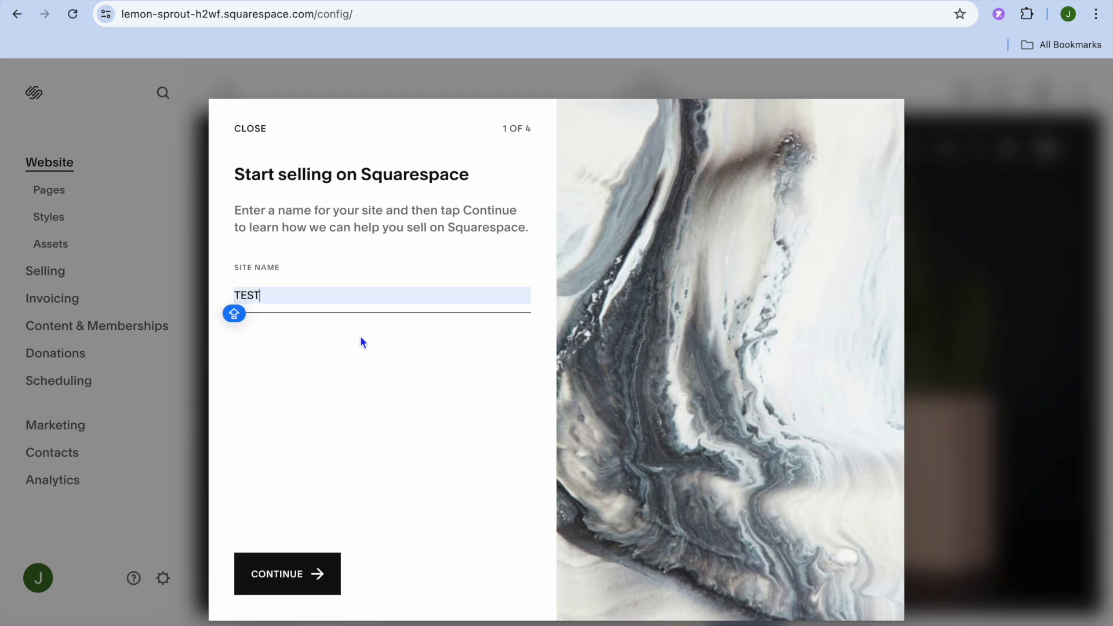
{"action": "left_click", "coordinate": [295, 575]}
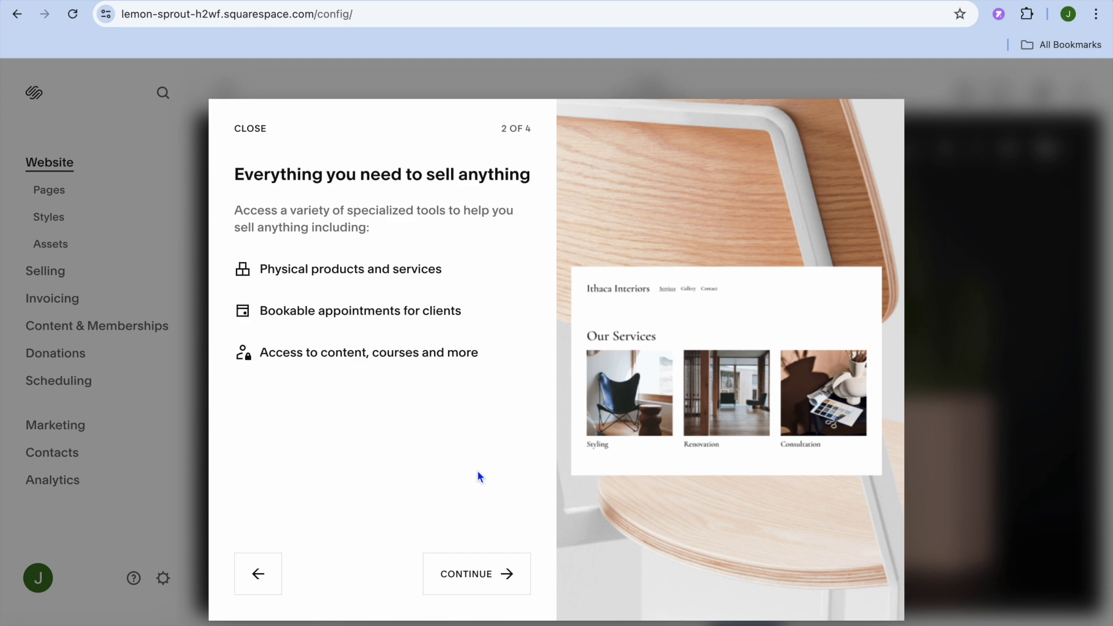
{"action": "left_click", "coordinate": [250, 130]}
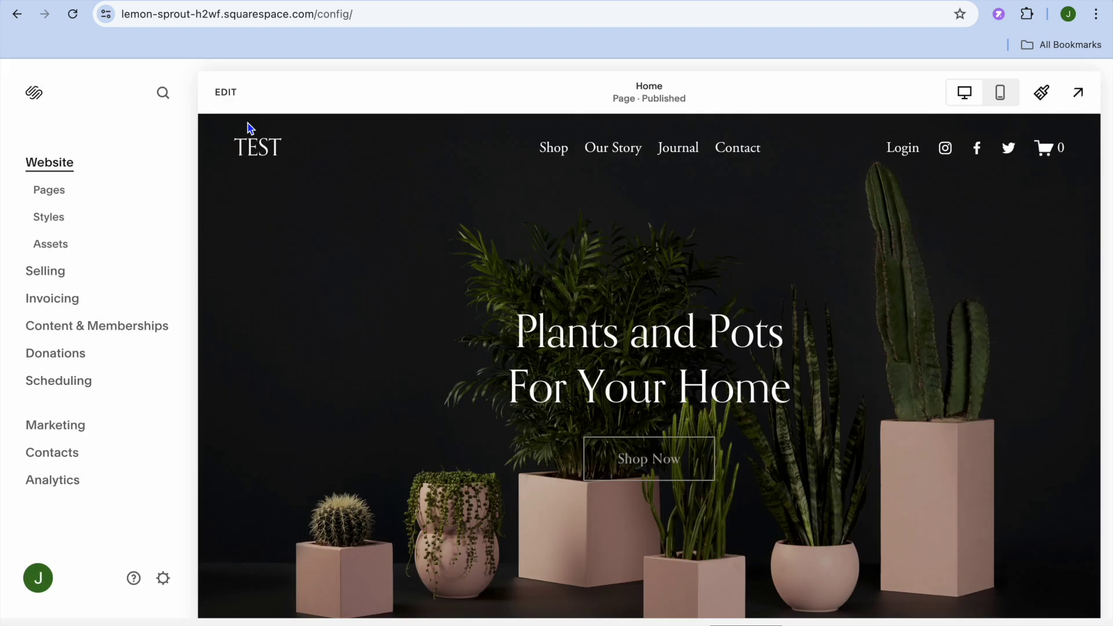
{"action": "scroll", "coordinate": [267, 322], "scroll_direction": "down", "scroll_amount": 3}
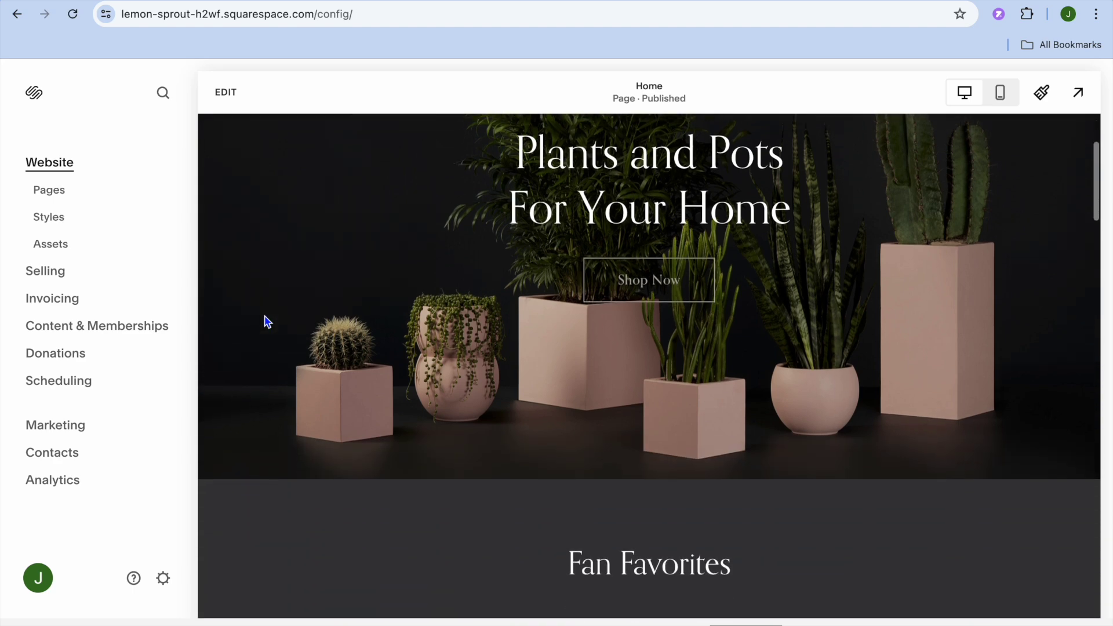
{"action": "scroll", "coordinate": [266, 319], "scroll_direction": "up", "scroll_amount": 3}
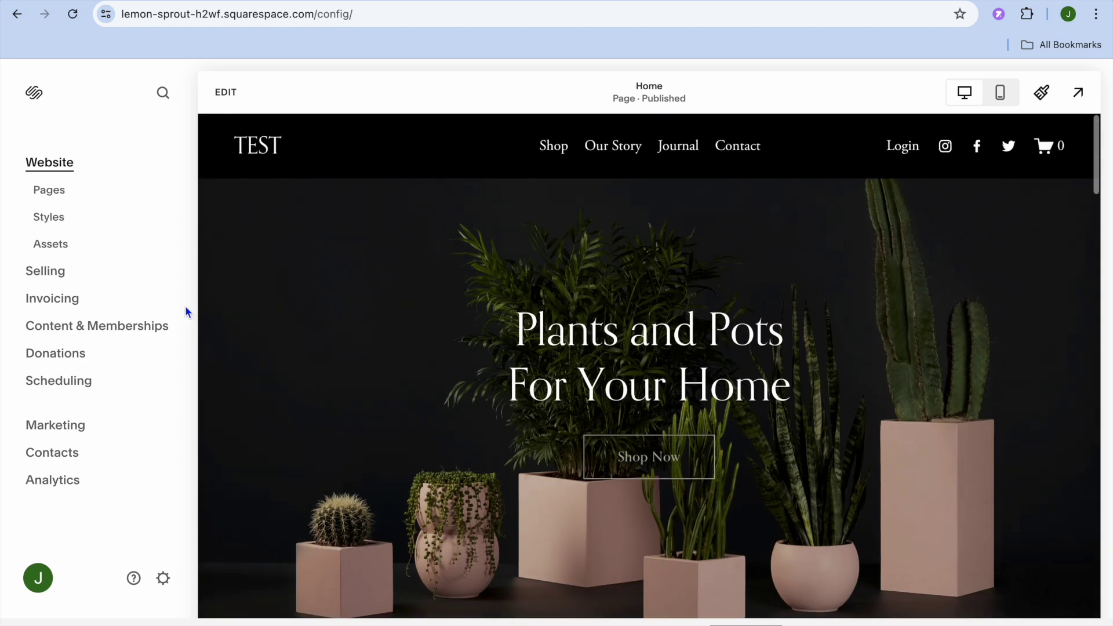
Go to the Selling overview with the store setup checklist
{"action": "left_click", "coordinate": [45, 271]}
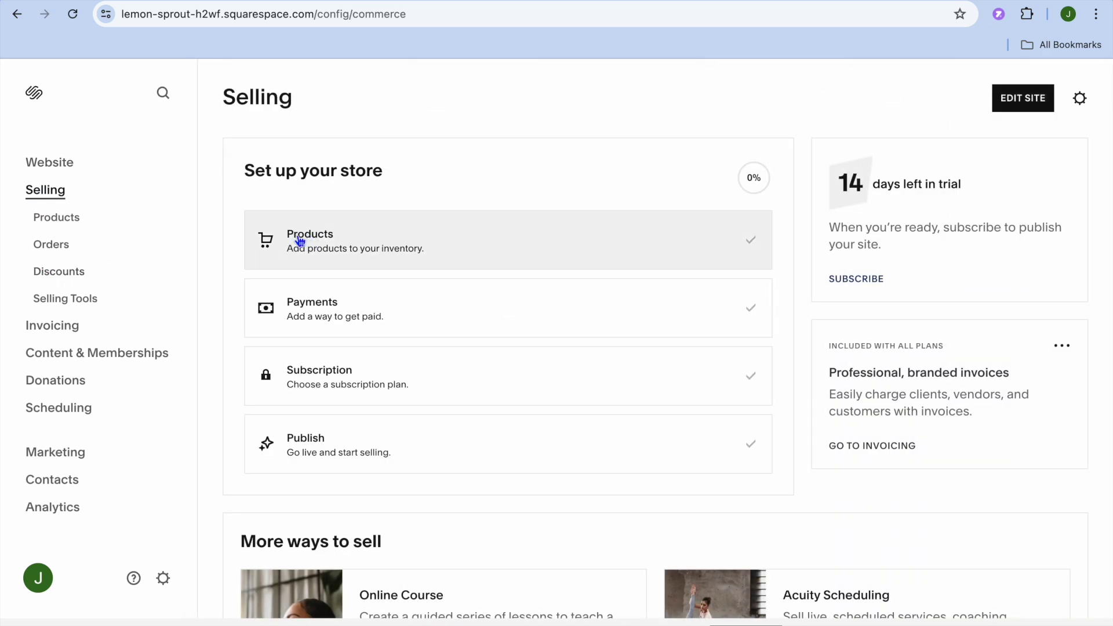
Add a new product to the store, choosing Download as the product type
{"action": "left_click", "coordinate": [314, 254]}
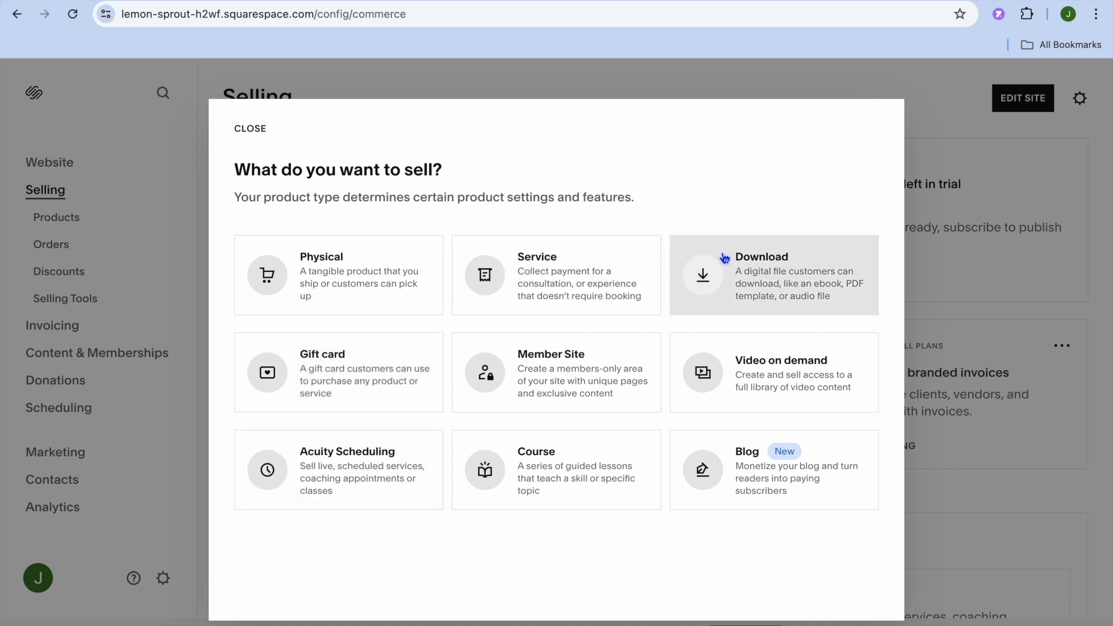
{"action": "left_click", "coordinate": [757, 279]}
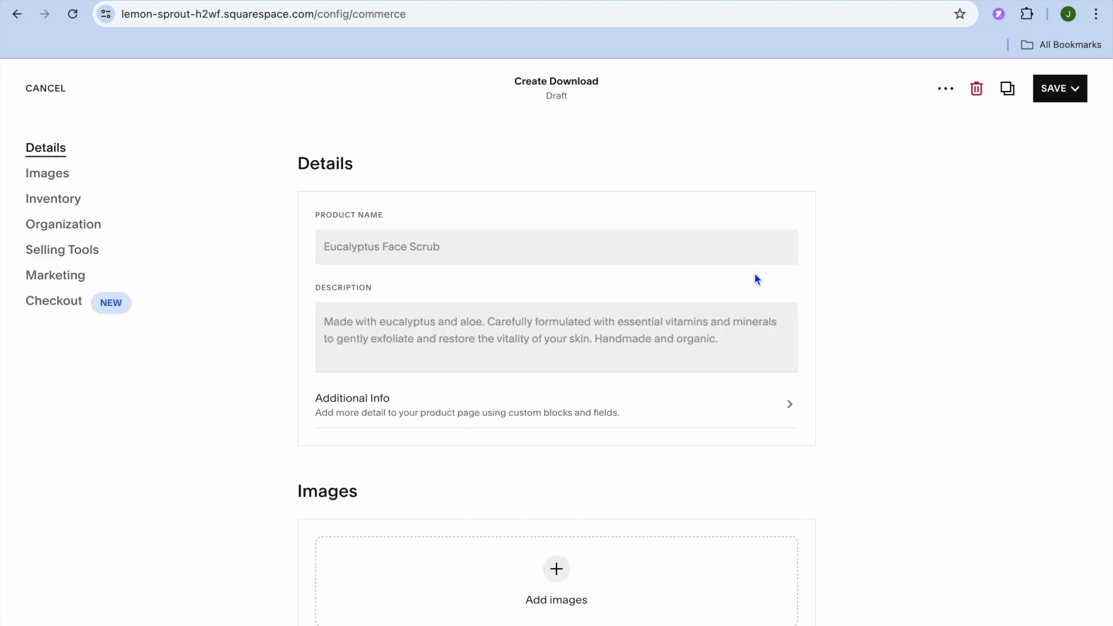
Name the download product TEST PRODUCT, then switch to the Canva poster design
{"action": "left_click", "coordinate": [451, 242]}
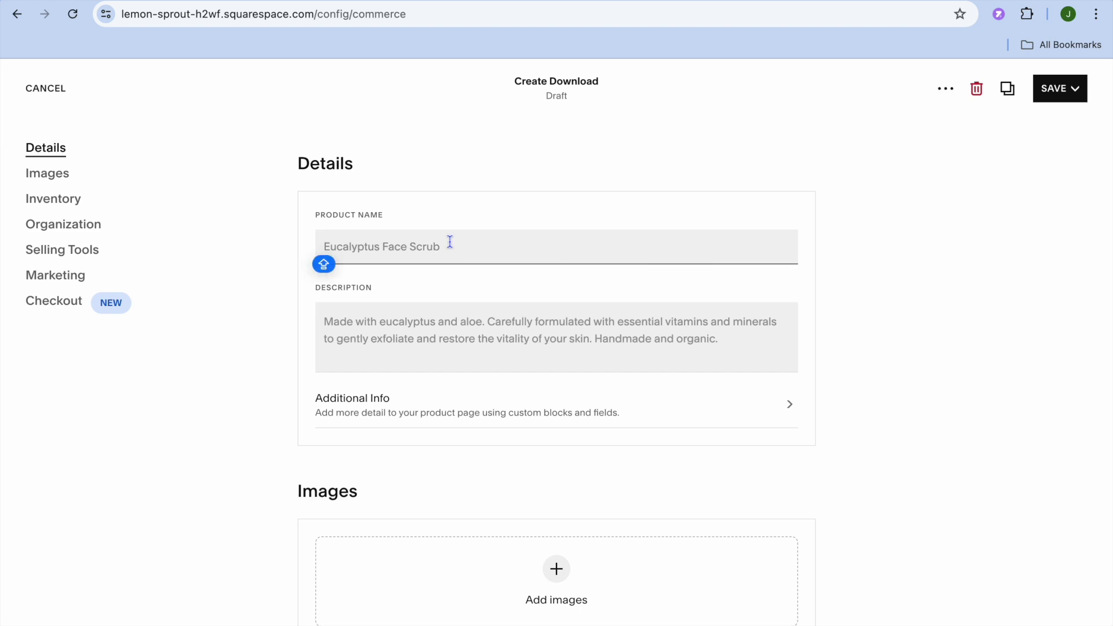
{"action": "type", "text": "T "}
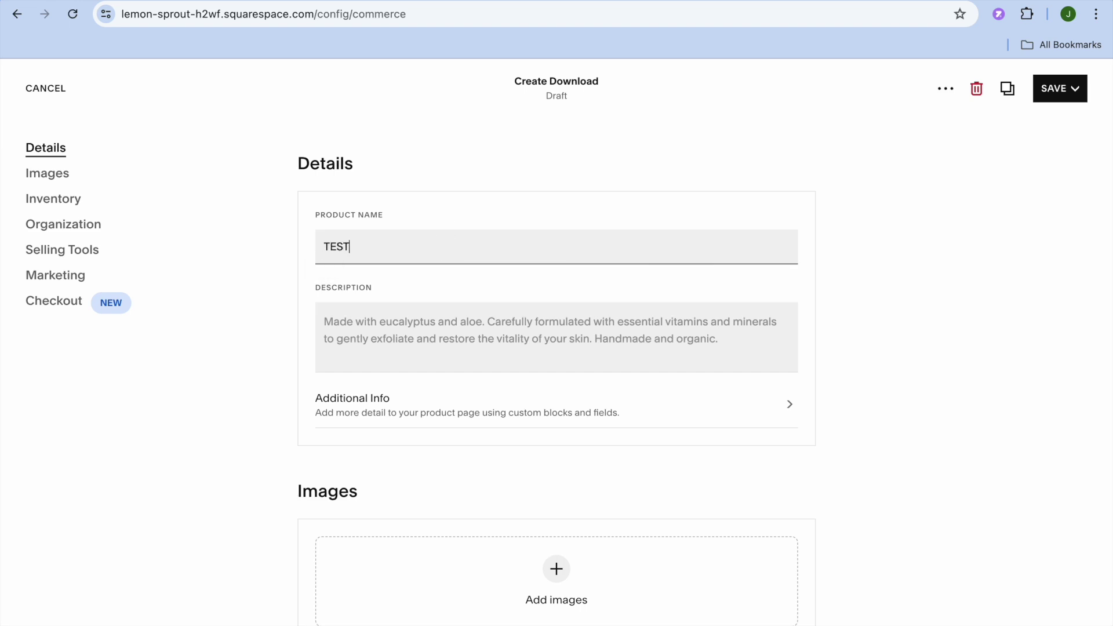
{"action": "type", "text": "PRODUCT"}
{"action": "key", "text": "Caps_Lock"}
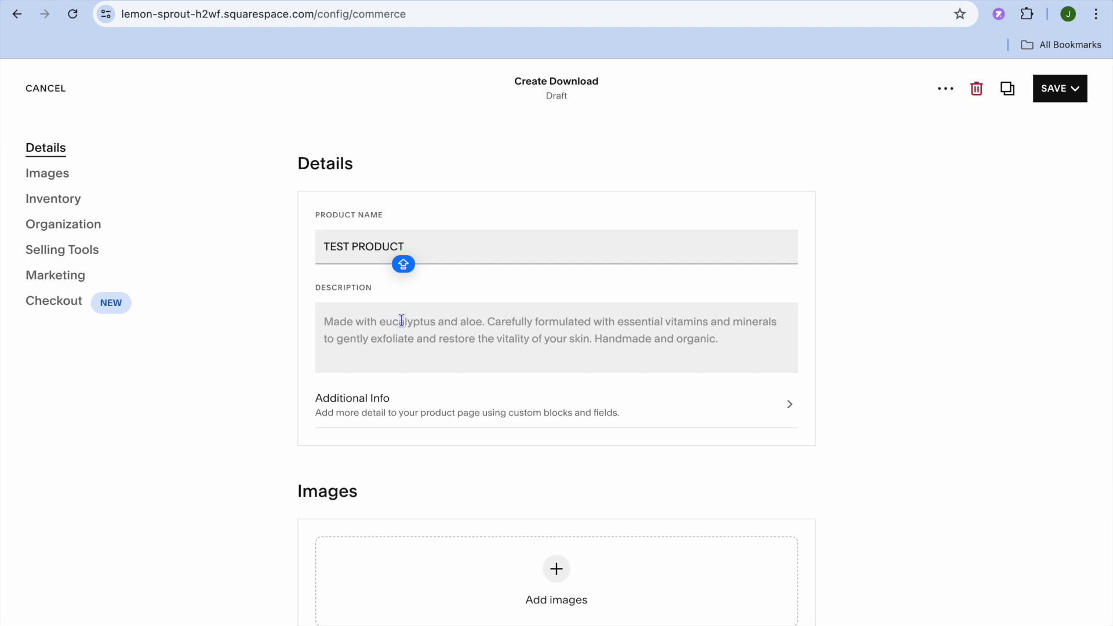
{"action": "scroll", "coordinate": [401, 320], "scroll_direction": "down", "scroll_amount": 7}
{"action": "scroll", "coordinate": [402, 321], "scroll_direction": "down", "scroll_amount": 2}
{"action": "scroll", "coordinate": [401, 321], "scroll_direction": "up", "scroll_amount": 2}
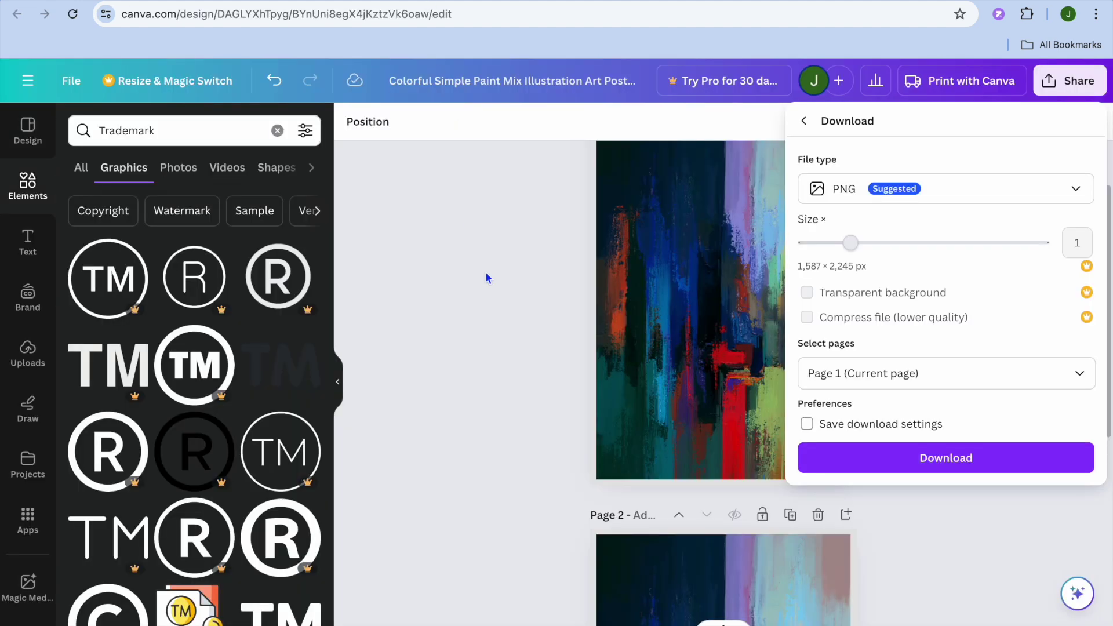
{"action": "left_click", "coordinate": [487, 274]}
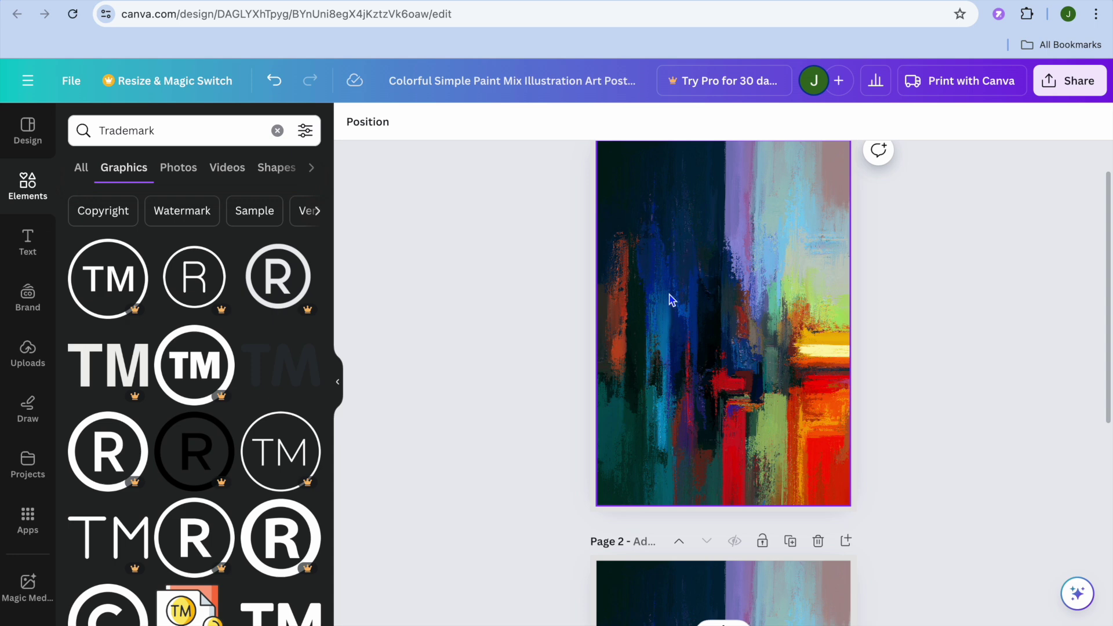
{"action": "scroll", "coordinate": [669, 300], "scroll_direction": "down", "scroll_amount": 2}
{"action": "scroll", "coordinate": [669, 299], "scroll_direction": "down", "scroll_amount": 1}
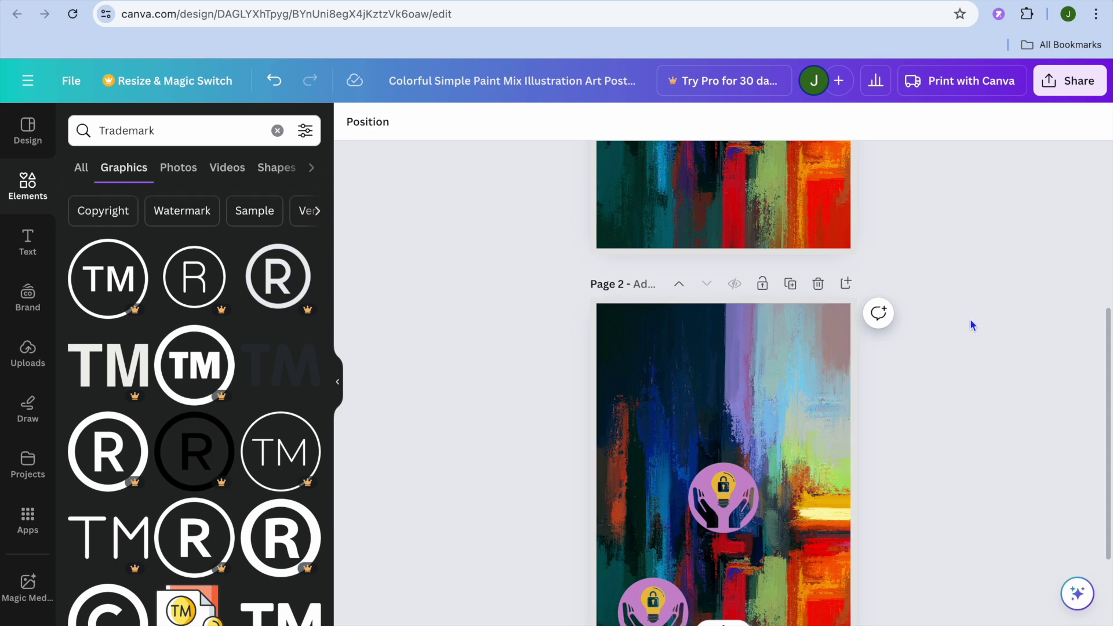
Download only Page 2 of the Canva poster (the watermarked version) as a PNG
{"action": "left_click", "coordinate": [1070, 85]}
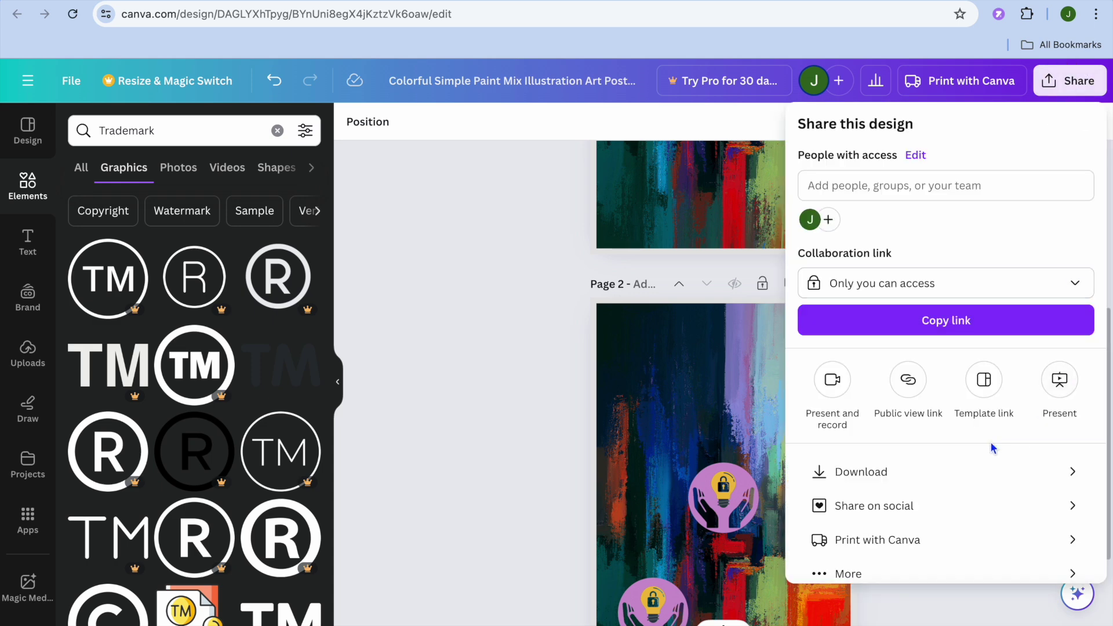
{"action": "left_click", "coordinate": [959, 472]}
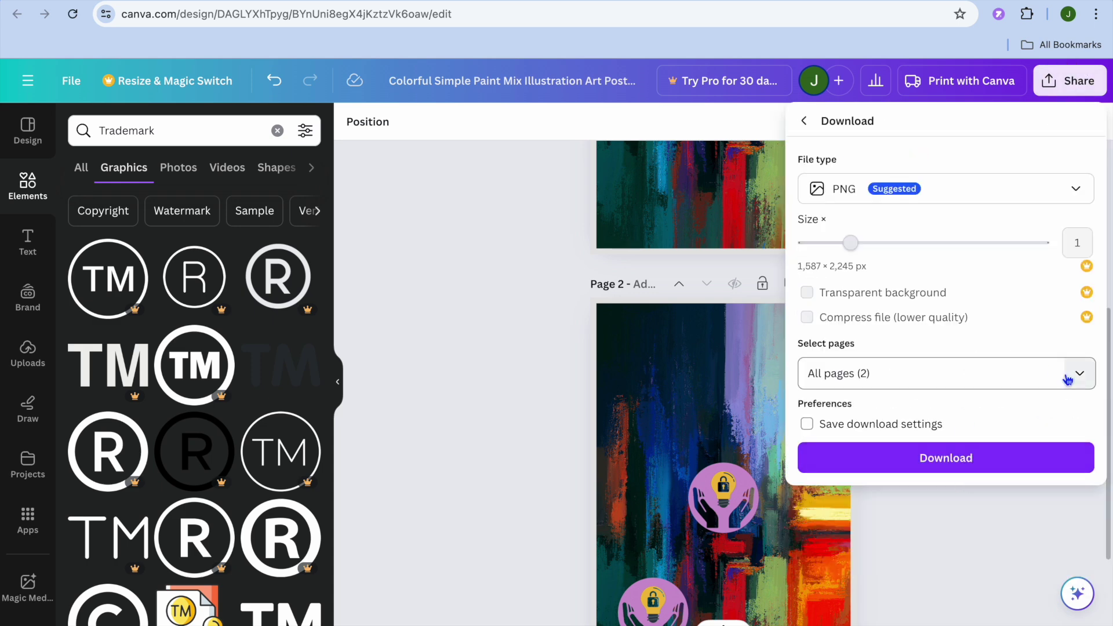
{"action": "left_click", "coordinate": [1086, 376]}
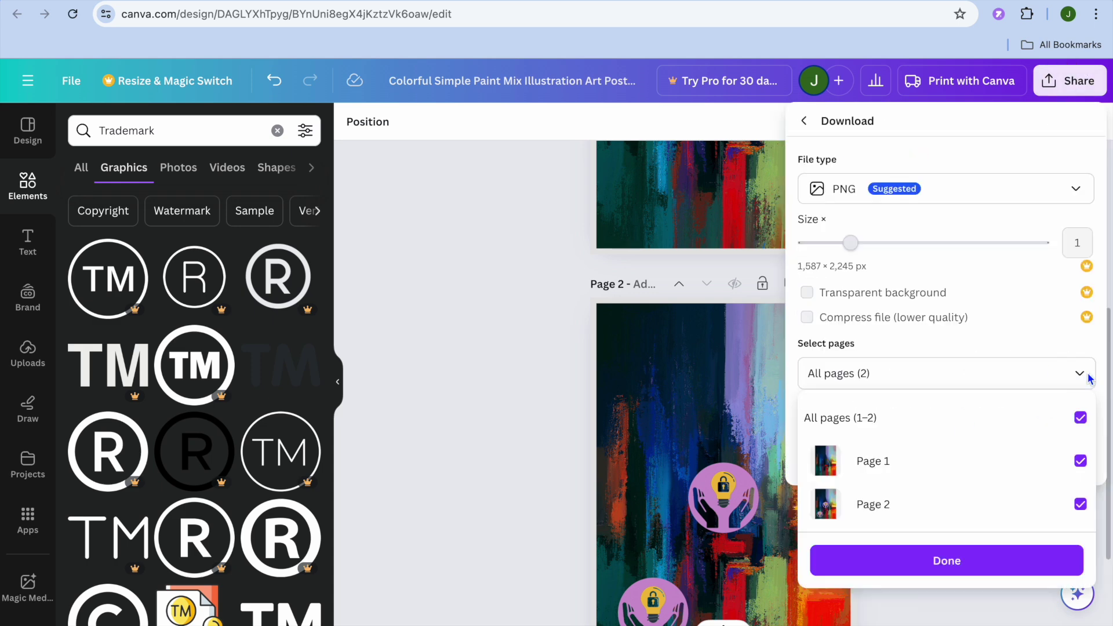
{"action": "left_click", "coordinate": [1080, 461]}
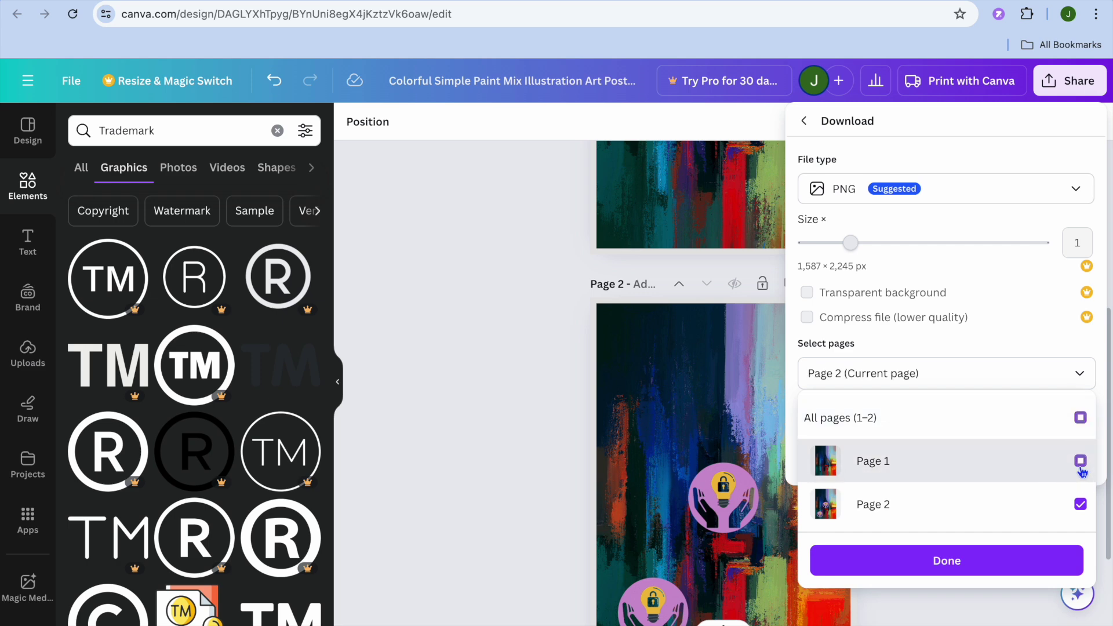
{"action": "left_click", "coordinate": [967, 560]}
{"action": "left_click", "coordinate": [960, 467]}
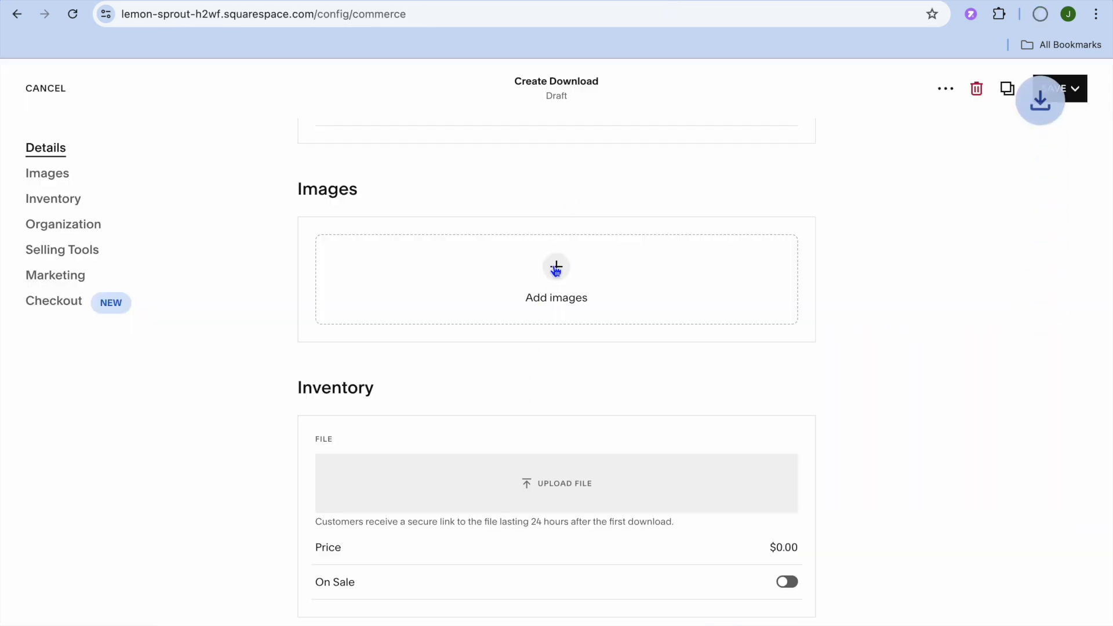
Upload the watermarked poster PNG from Downloads as the product image
{"action": "left_click", "coordinate": [554, 266]}
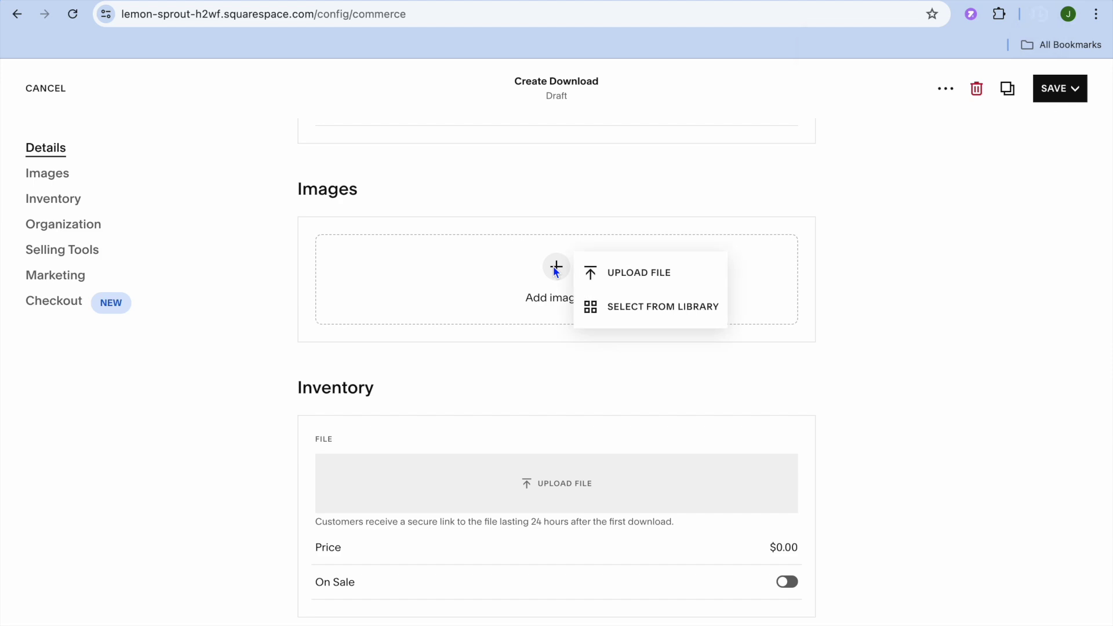
{"action": "left_click", "coordinate": [619, 274]}
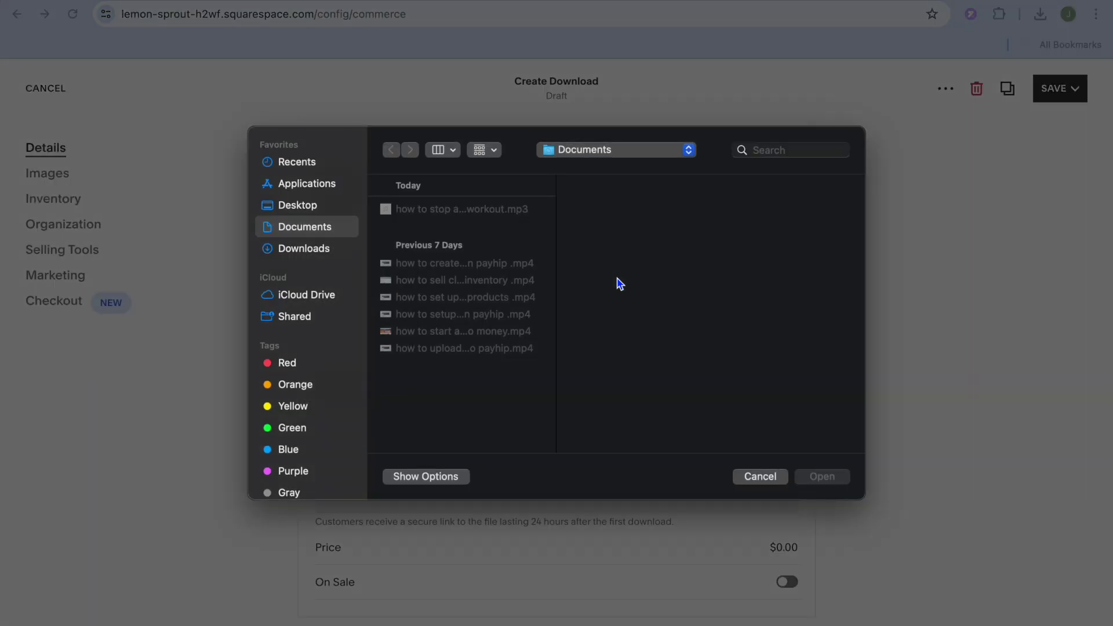
{"action": "left_click", "coordinate": [296, 249]}
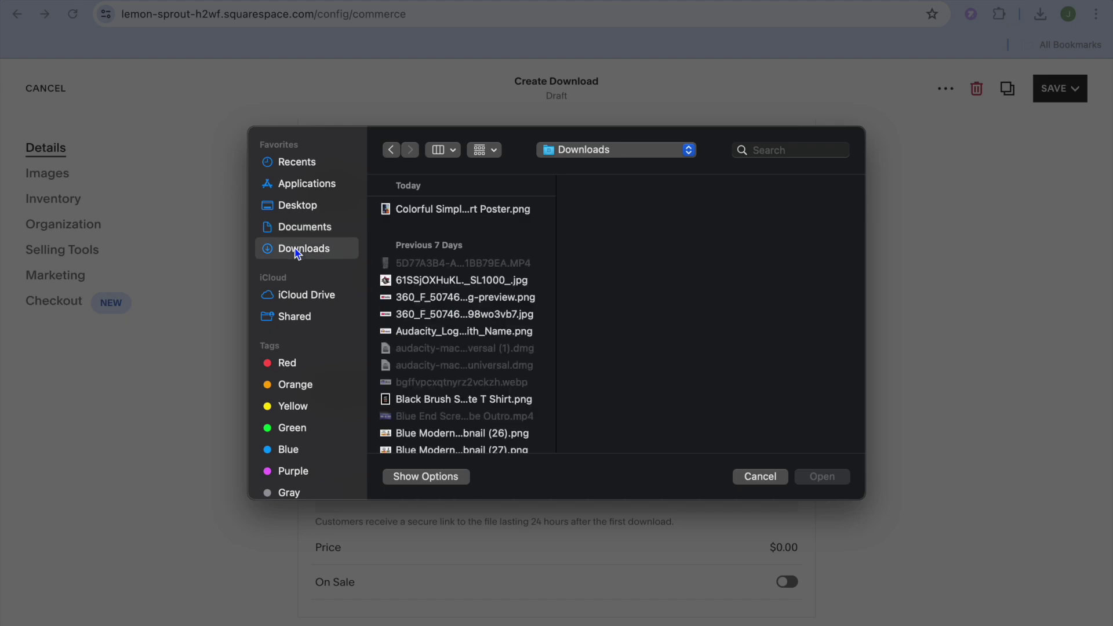
{"action": "left_click", "coordinate": [444, 209]}
{"action": "left_click", "coordinate": [826, 479]}
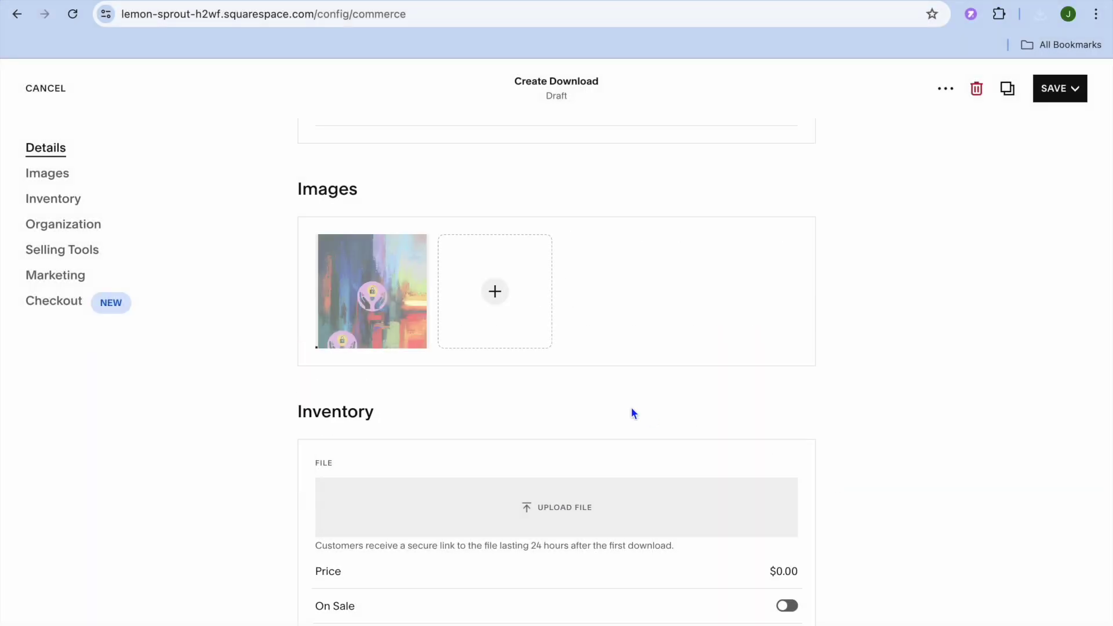
{"action": "scroll", "coordinate": [631, 406], "scroll_direction": "down", "scroll_amount": 2}
{"action": "scroll", "coordinate": [633, 412], "scroll_direction": "down", "scroll_amount": 1}
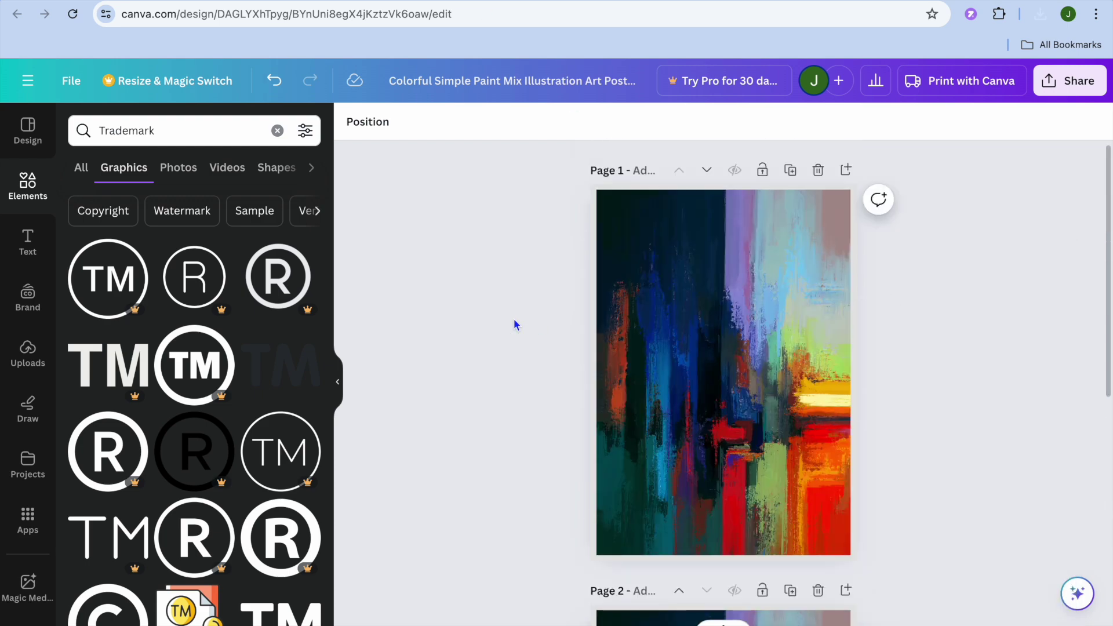
Download only the unwatermarked Page 1 as a PNG and return to Squarespace
{"action": "left_click", "coordinate": [1056, 87]}
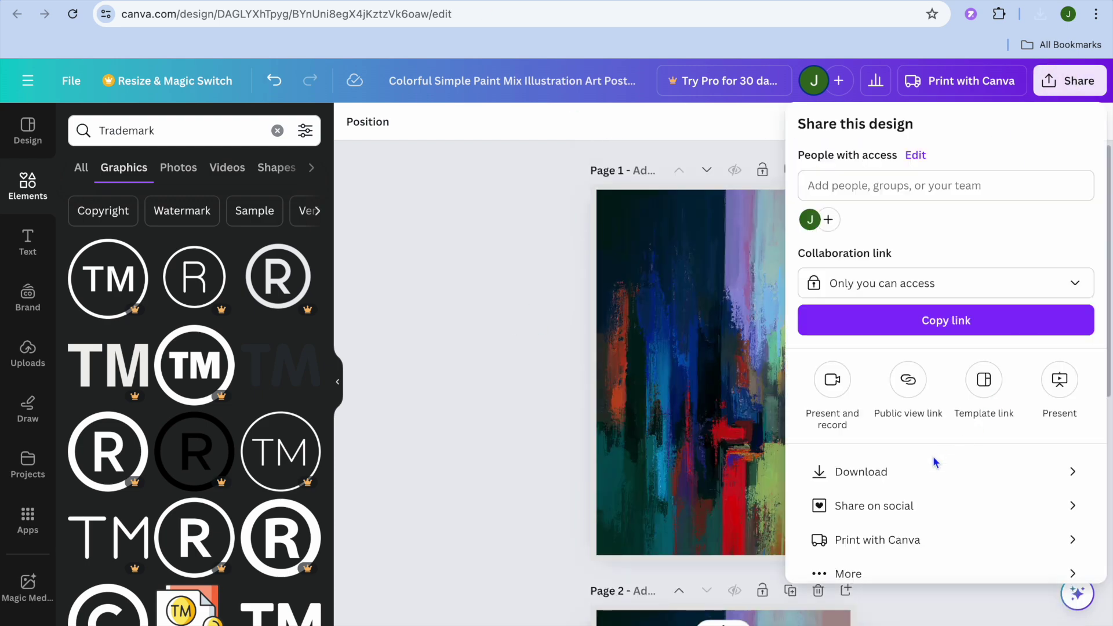
{"action": "left_click", "coordinate": [910, 473]}
{"action": "left_click", "coordinate": [990, 381]}
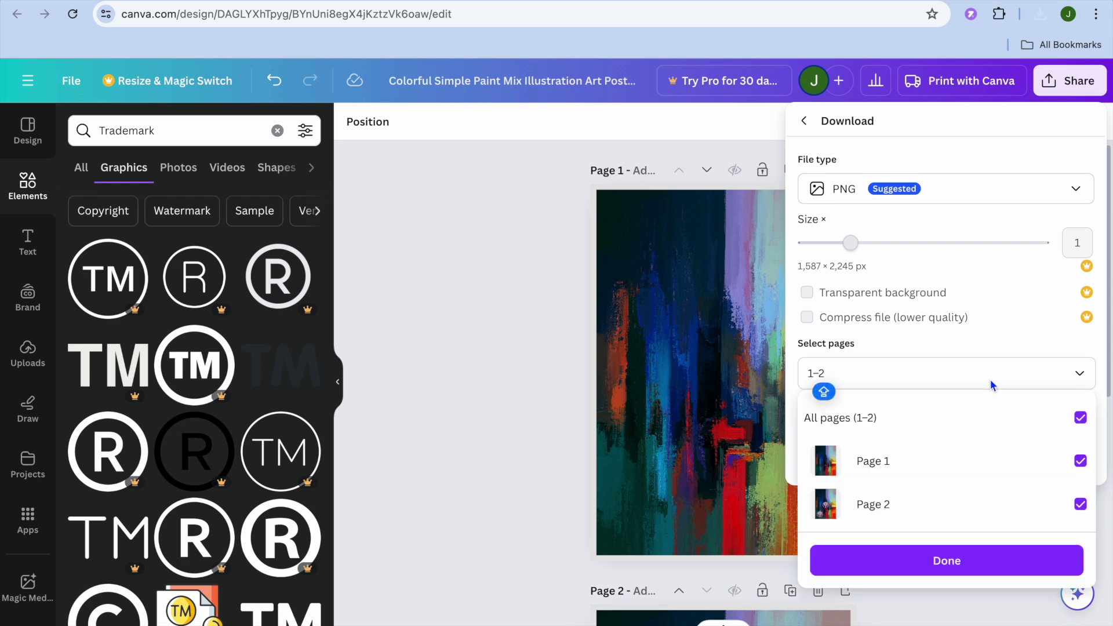
{"action": "left_click", "coordinate": [1079, 505]}
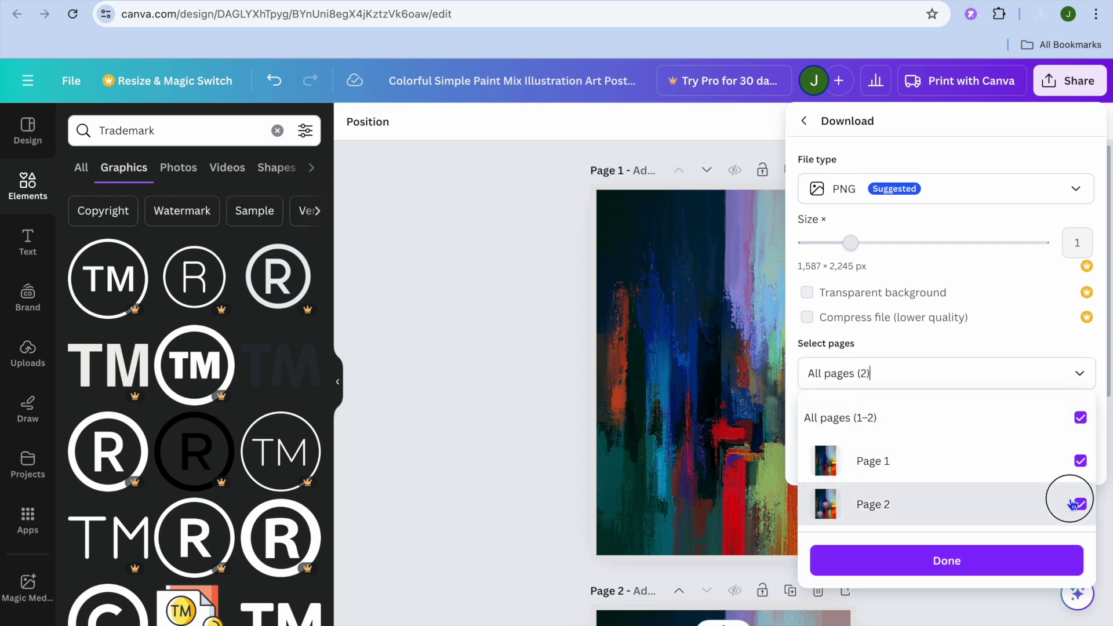
{"action": "left_click", "coordinate": [982, 561]}
{"action": "left_click", "coordinate": [975, 470]}
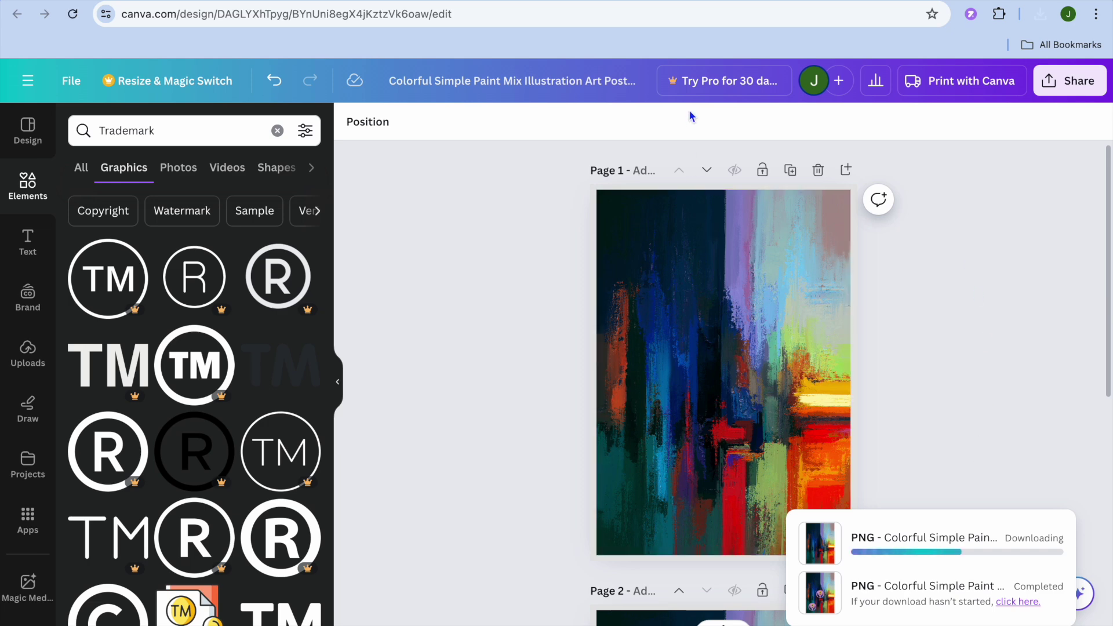
{"action": "left_click", "coordinate": [696, 2]}
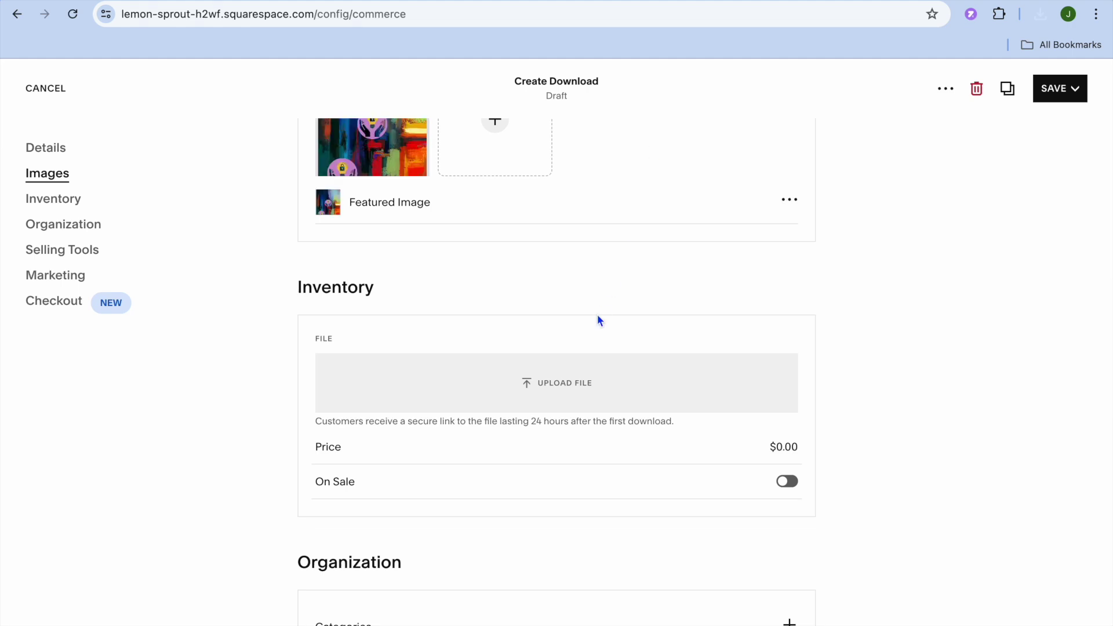
Upload 'Colorful Simple Paint Mix Illustration Art Poster (1).png' from Downloads as the product file
{"action": "left_click", "coordinate": [539, 400]}
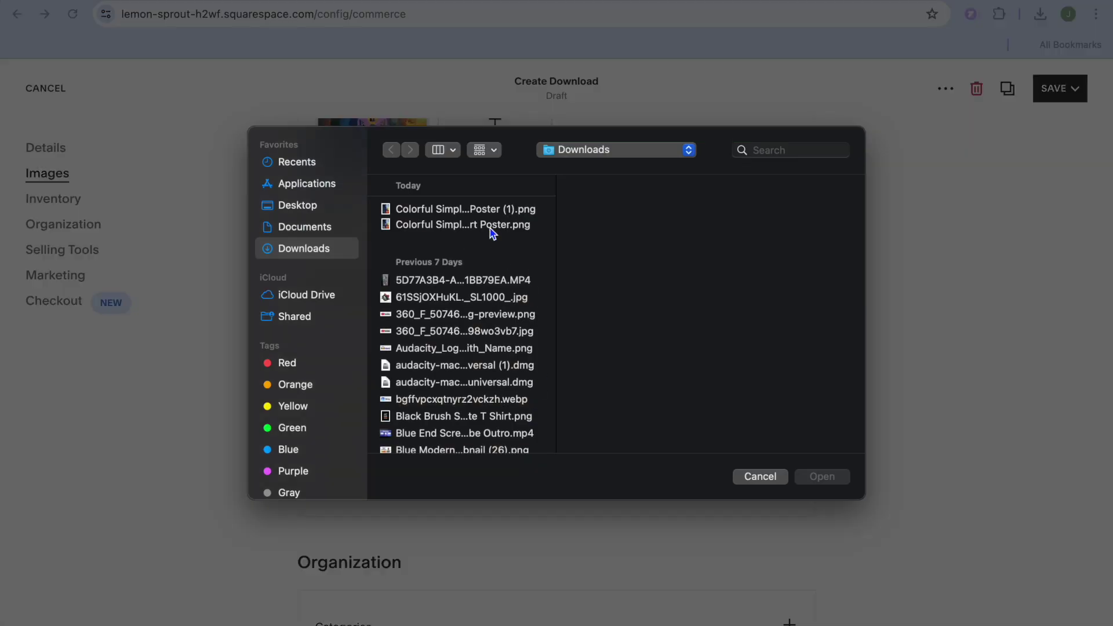
{"action": "left_click", "coordinate": [492, 226]}
{"action": "left_click", "coordinate": [493, 210]}
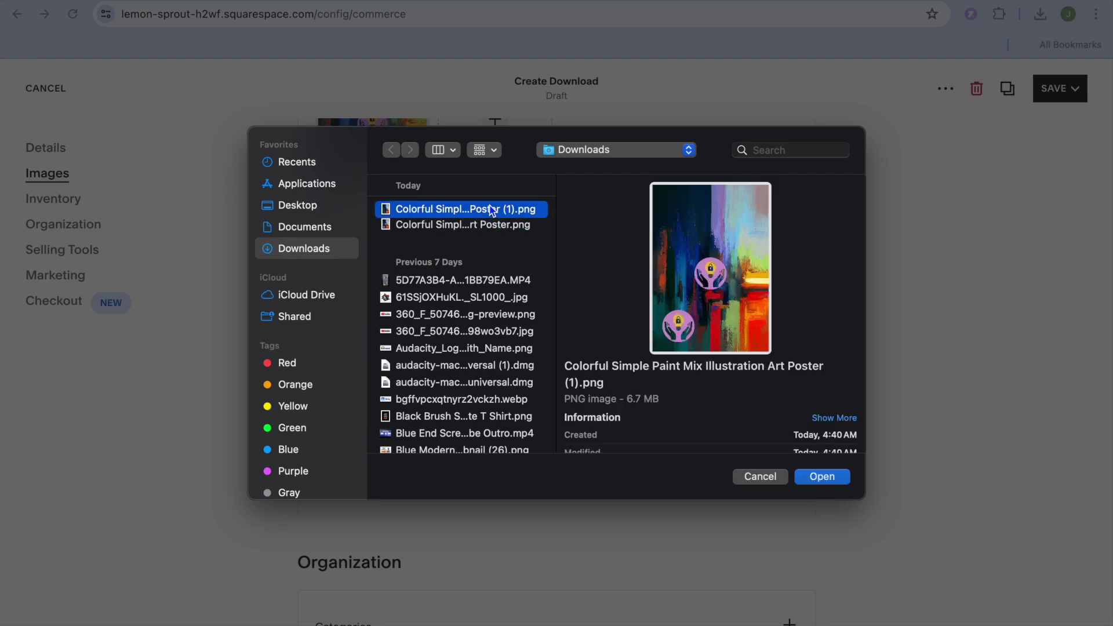
{"action": "left_click", "coordinate": [835, 478]}
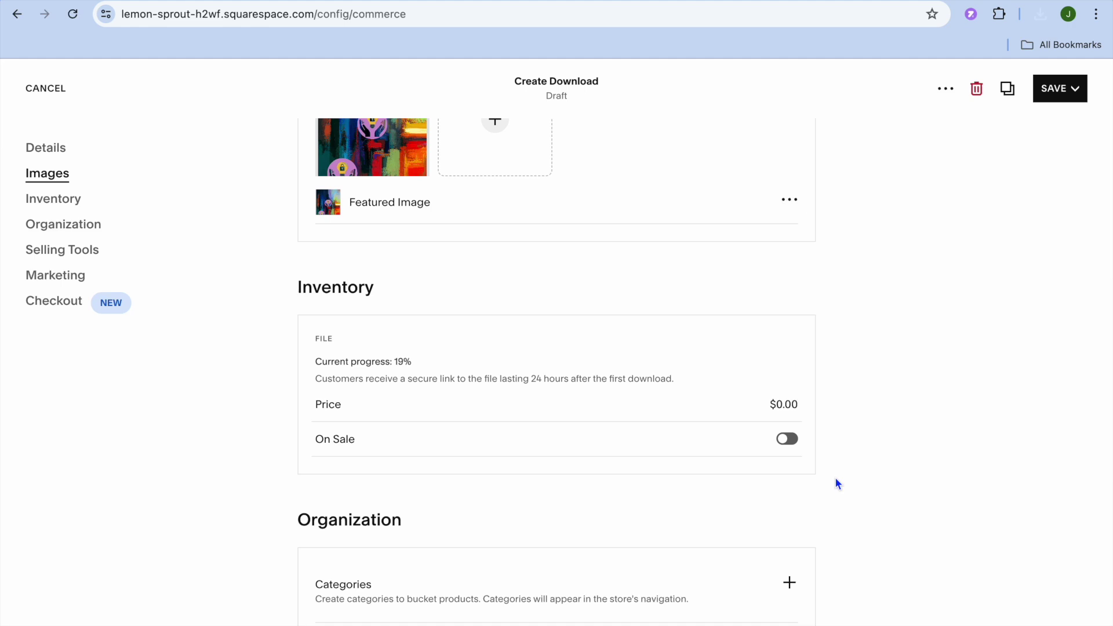
{"action": "left_click", "coordinate": [793, 403]}
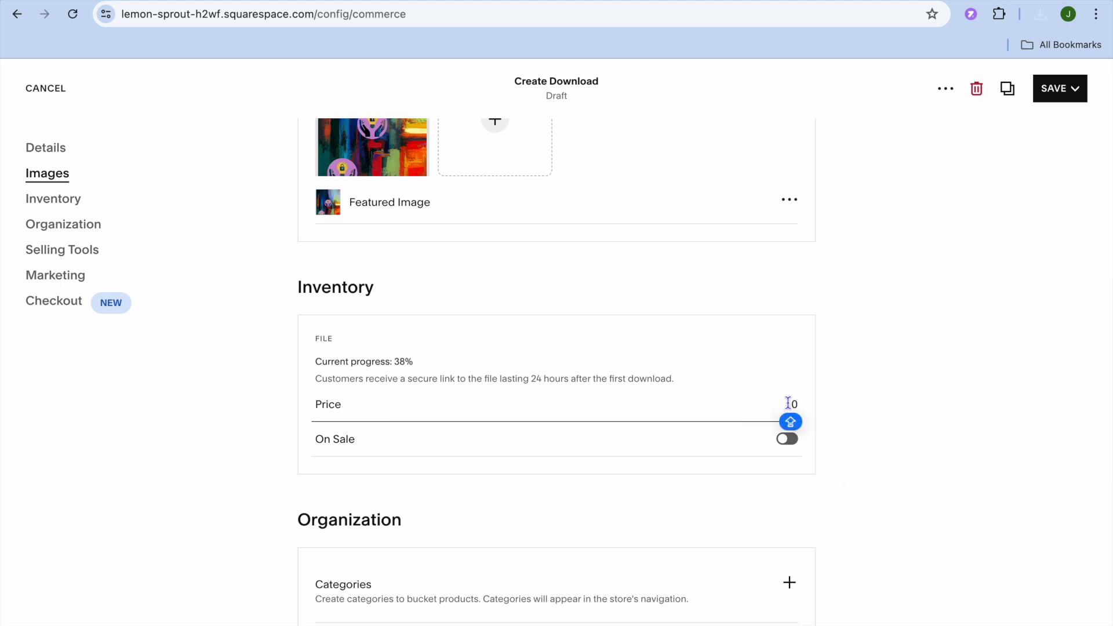
{"action": "type", "text": "10"}
Commit the product price of $10.00
{"action": "left_click", "coordinate": [925, 458]}
{"action": "scroll", "coordinate": [922, 457], "scroll_direction": "down", "scroll_amount": 3}
{"action": "scroll", "coordinate": [923, 457], "scroll_direction": "down", "scroll_amount": 3}
{"action": "scroll", "coordinate": [923, 457], "scroll_direction": "up", "scroll_amount": 3}
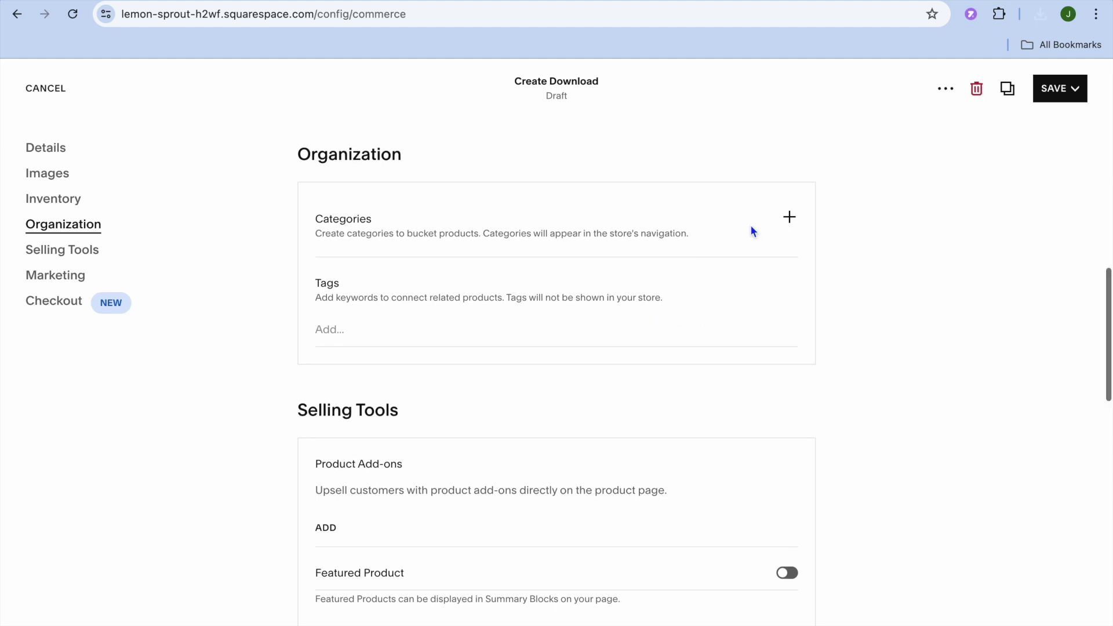
{"action": "scroll", "coordinate": [752, 231], "scroll_direction": "down", "scroll_amount": 3}
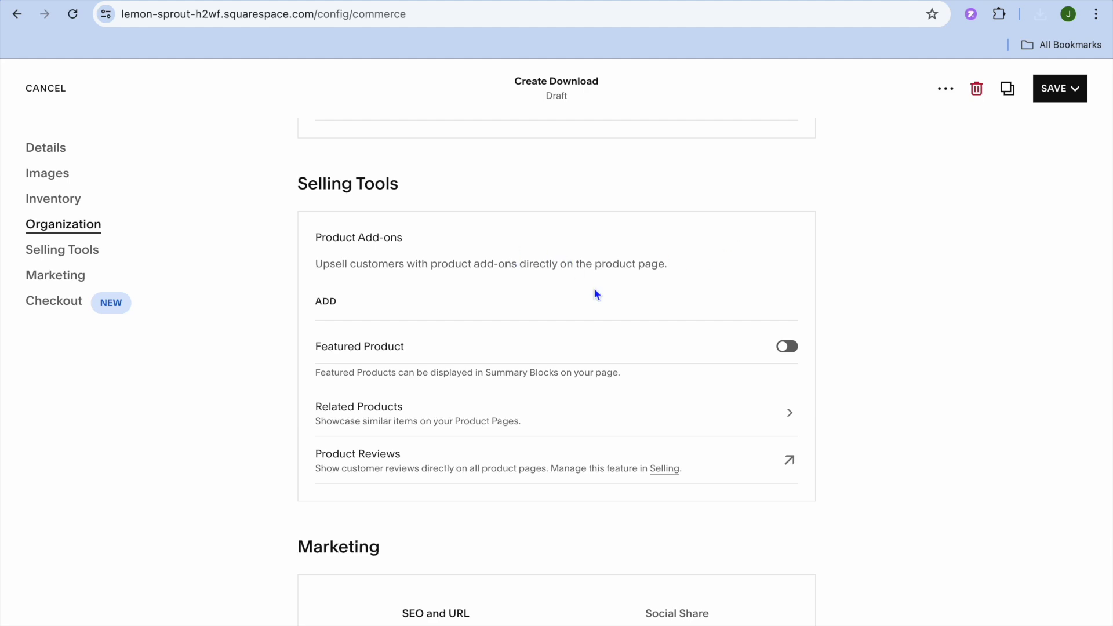
{"action": "scroll", "coordinate": [597, 297], "scroll_direction": "down", "scroll_amount": 1}
{"action": "scroll", "coordinate": [596, 297], "scroll_direction": "down", "scroll_amount": 2}
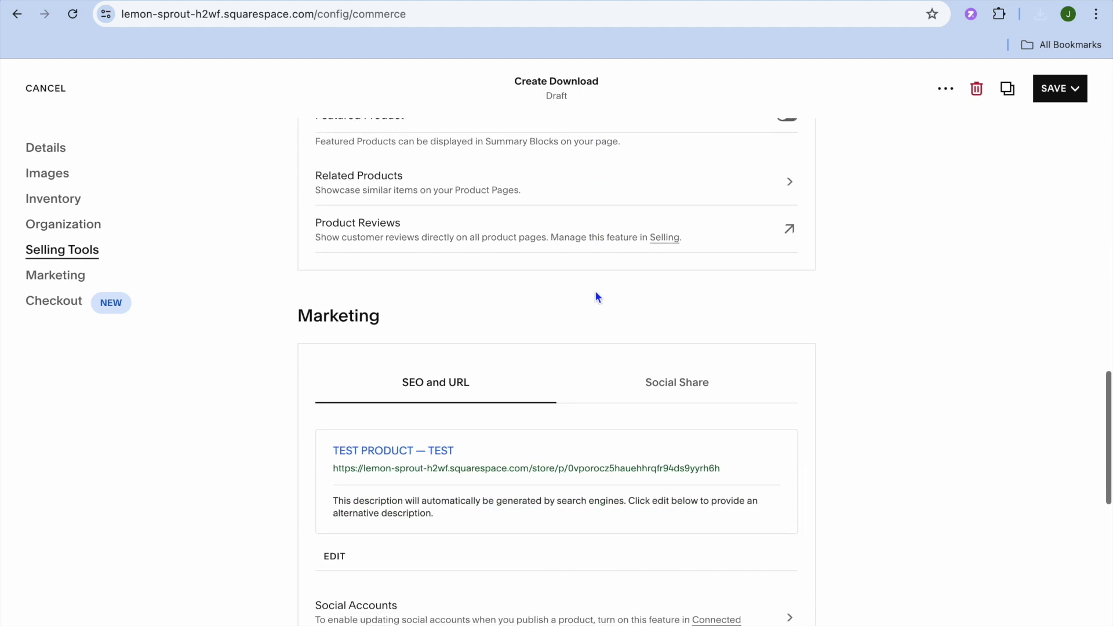
{"action": "scroll", "coordinate": [596, 298], "scroll_direction": "down", "scroll_amount": 2}
{"action": "scroll", "coordinate": [596, 298], "scroll_direction": "down", "scroll_amount": 2}
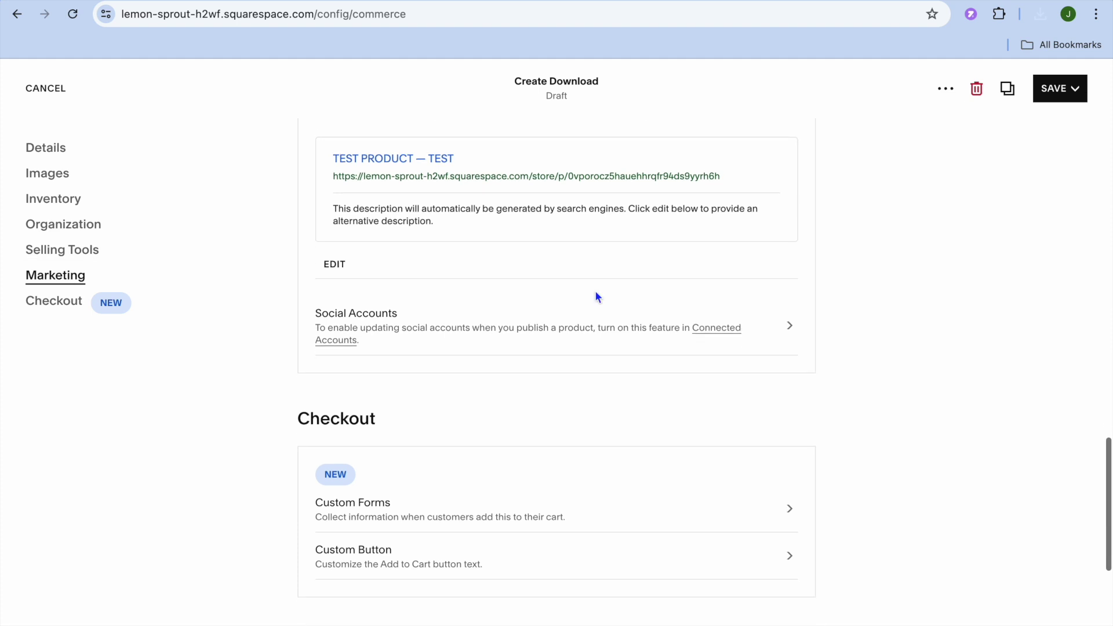
{"action": "scroll", "coordinate": [597, 297], "scroll_direction": "down", "scroll_amount": 2}
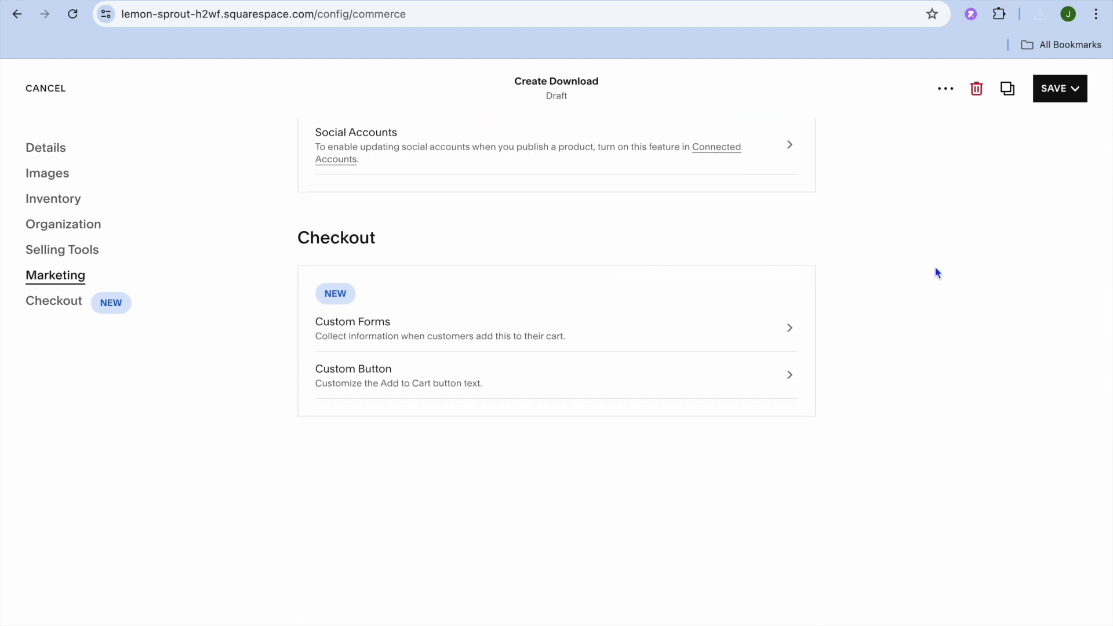
Save the download product from the Save dropdown
{"action": "left_click", "coordinate": [1070, 91]}
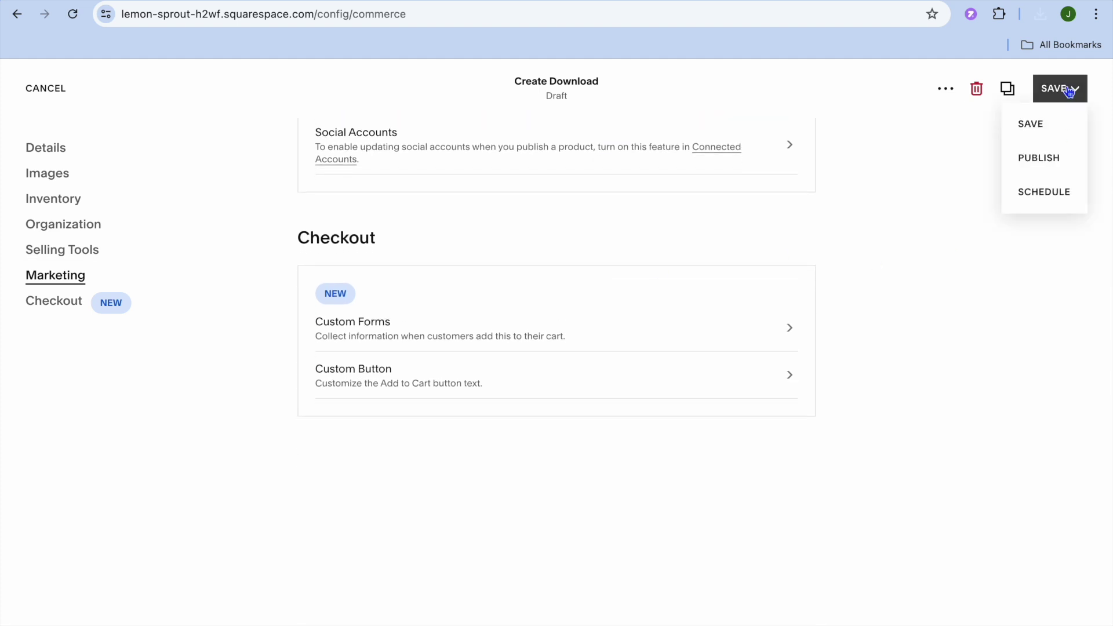
{"action": "left_click", "coordinate": [1045, 123]}
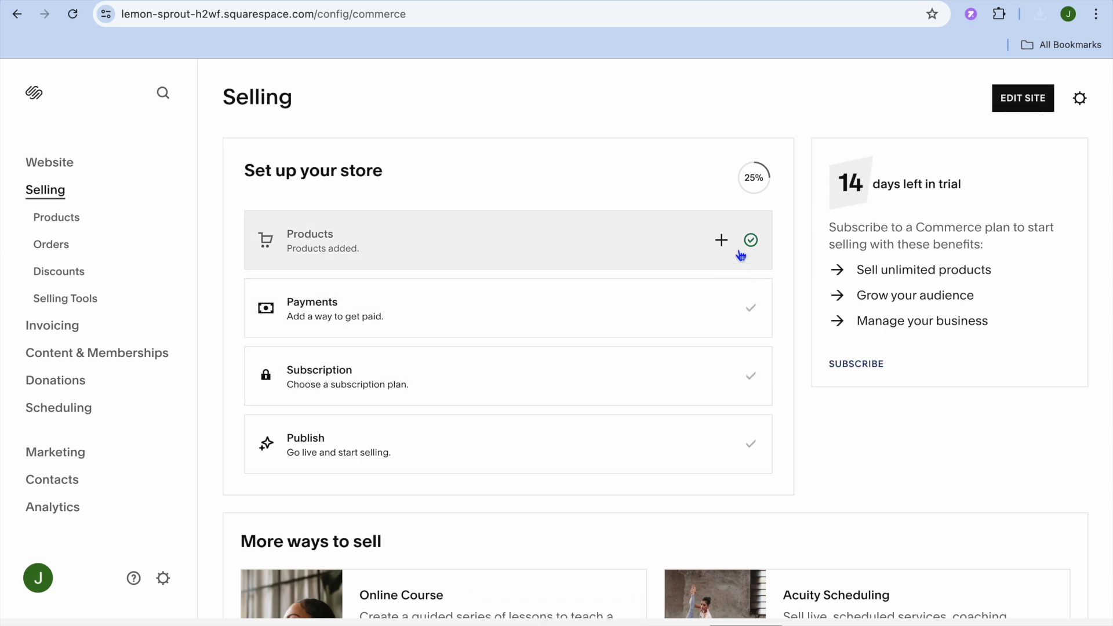
Dismiss the product-type chooser and go to the Payments settings
{"action": "left_click", "coordinate": [721, 240]}
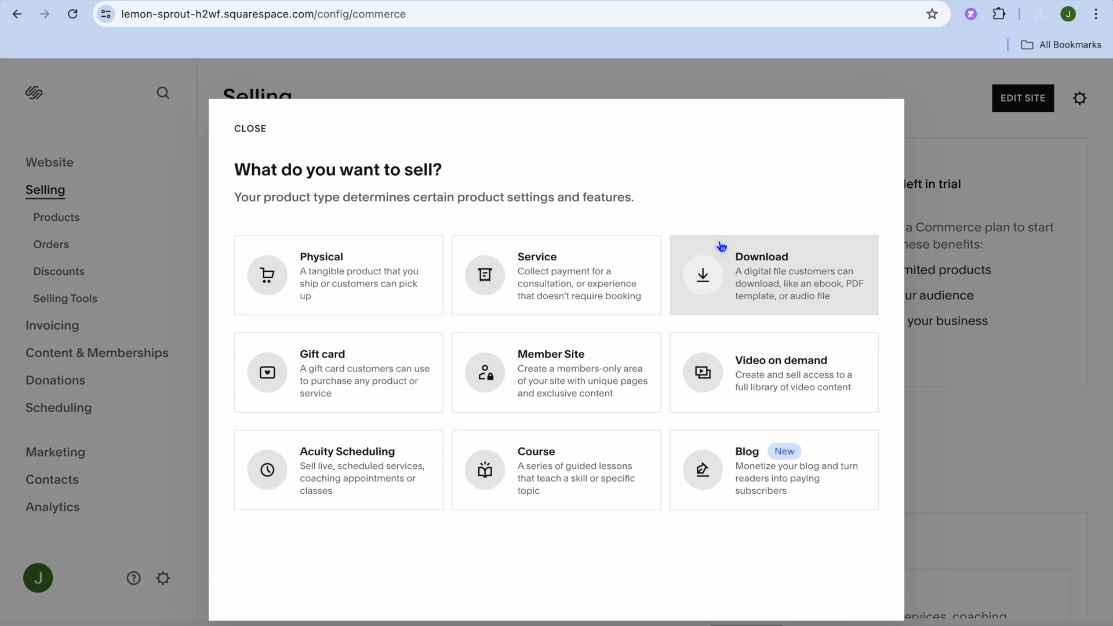
{"action": "left_click", "coordinate": [685, 87]}
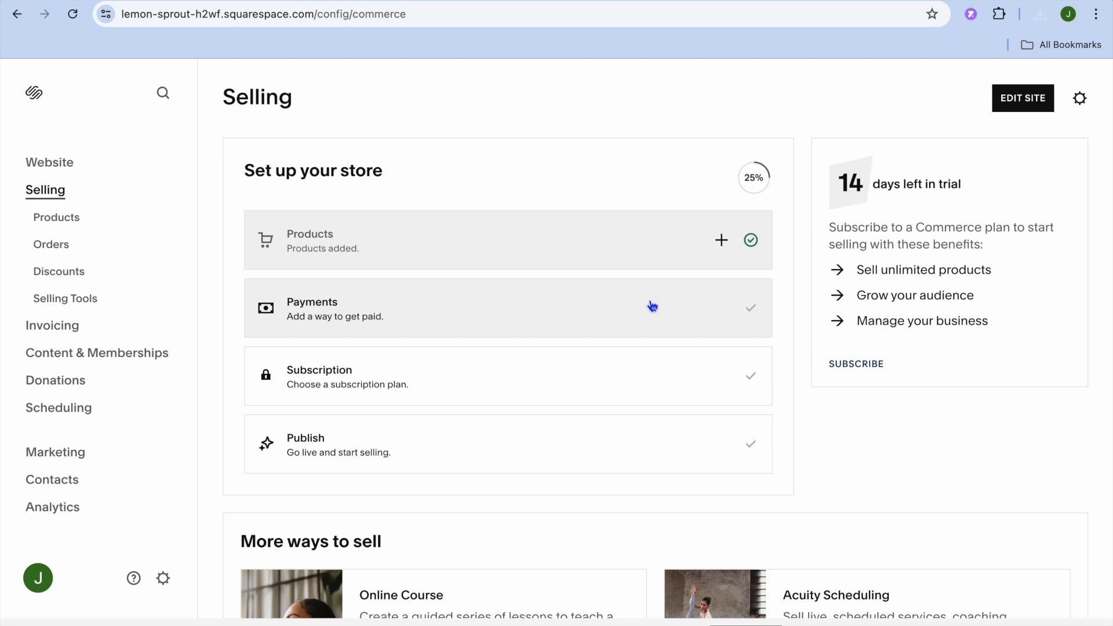
{"action": "left_click", "coordinate": [618, 310]}
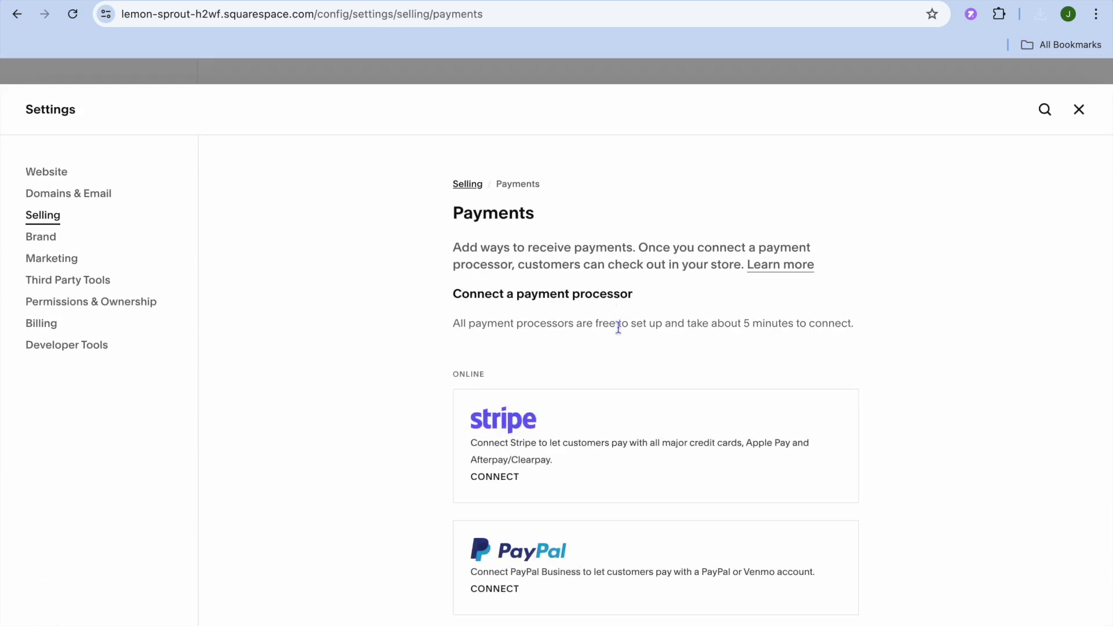
{"action": "scroll", "coordinate": [596, 416], "scroll_direction": "down", "scroll_amount": 5}
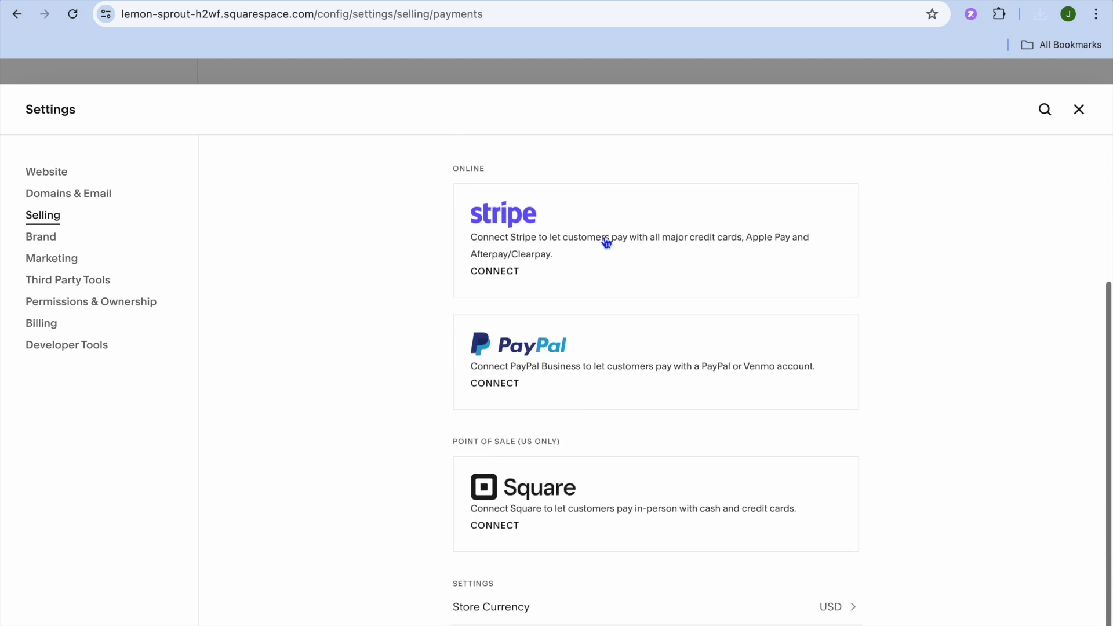
{"action": "scroll", "coordinate": [607, 394], "scroll_direction": "down", "scroll_amount": 1}
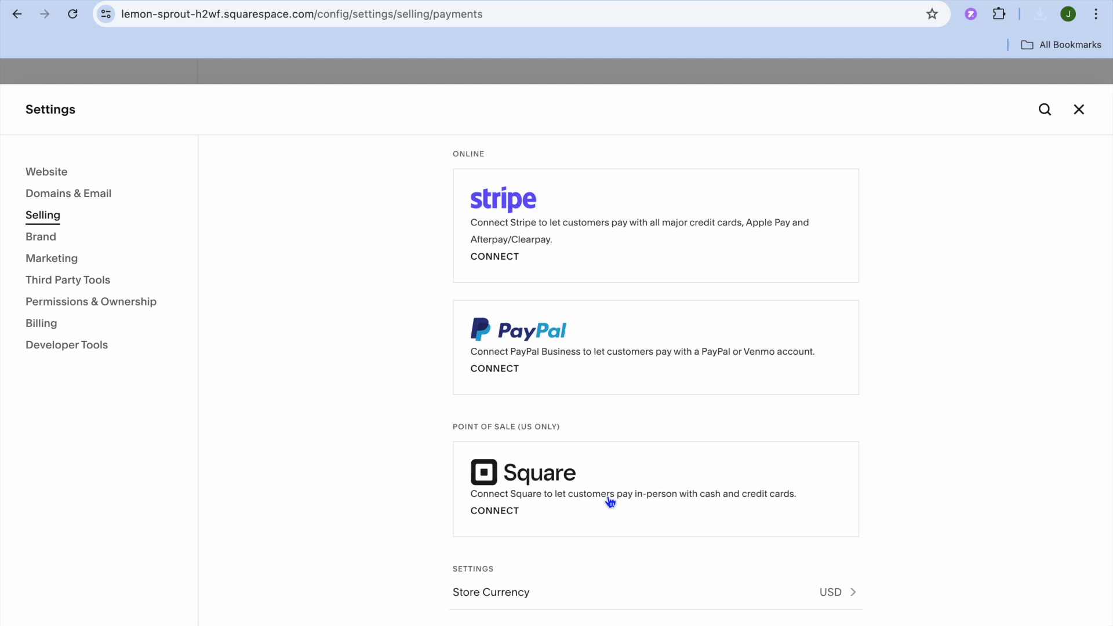
{"action": "scroll", "coordinate": [663, 196], "scroll_direction": "up", "scroll_amount": 4}
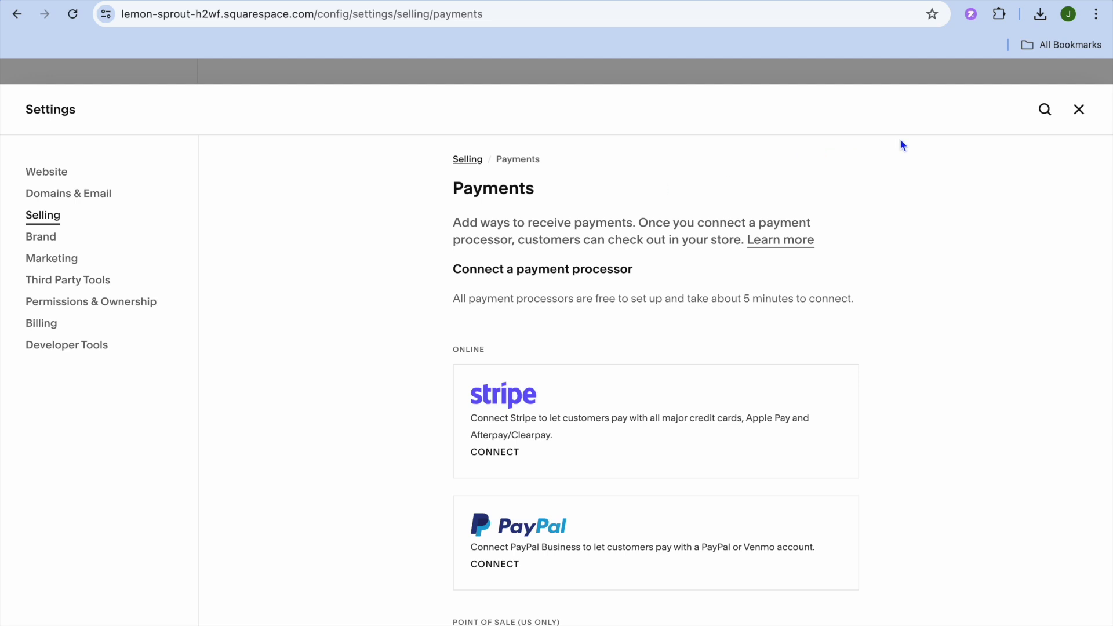
{"action": "left_click", "coordinate": [1078, 110]}
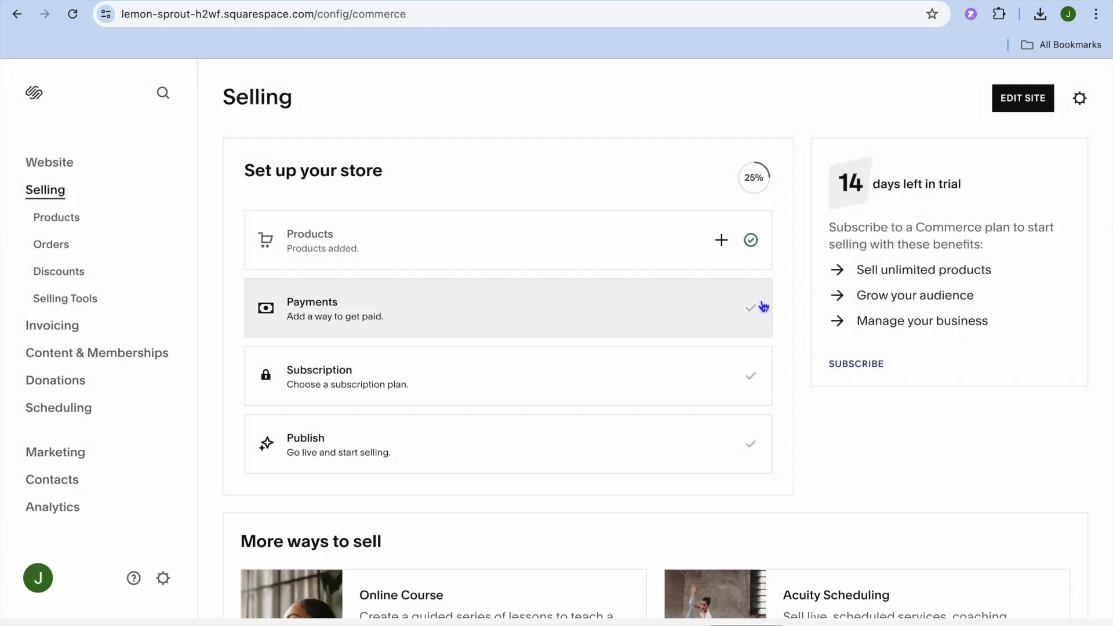
{"action": "left_click", "coordinate": [598, 371]}
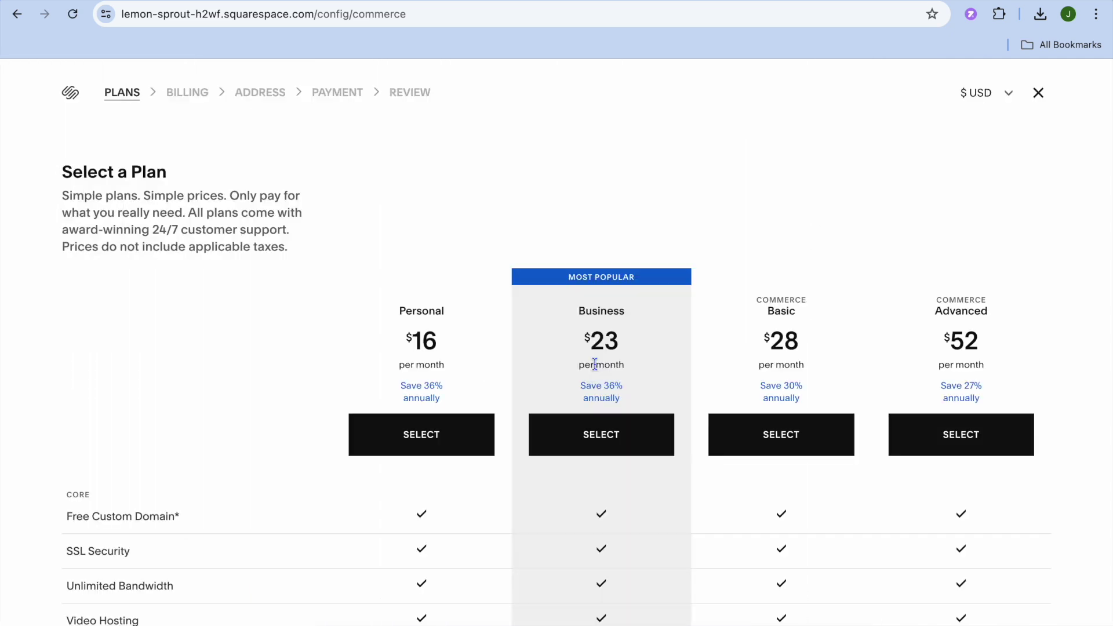
{"action": "scroll", "coordinate": [595, 365], "scroll_direction": "down", "scroll_amount": 1}
{"action": "scroll", "coordinate": [594, 364], "scroll_direction": "down", "scroll_amount": 1}
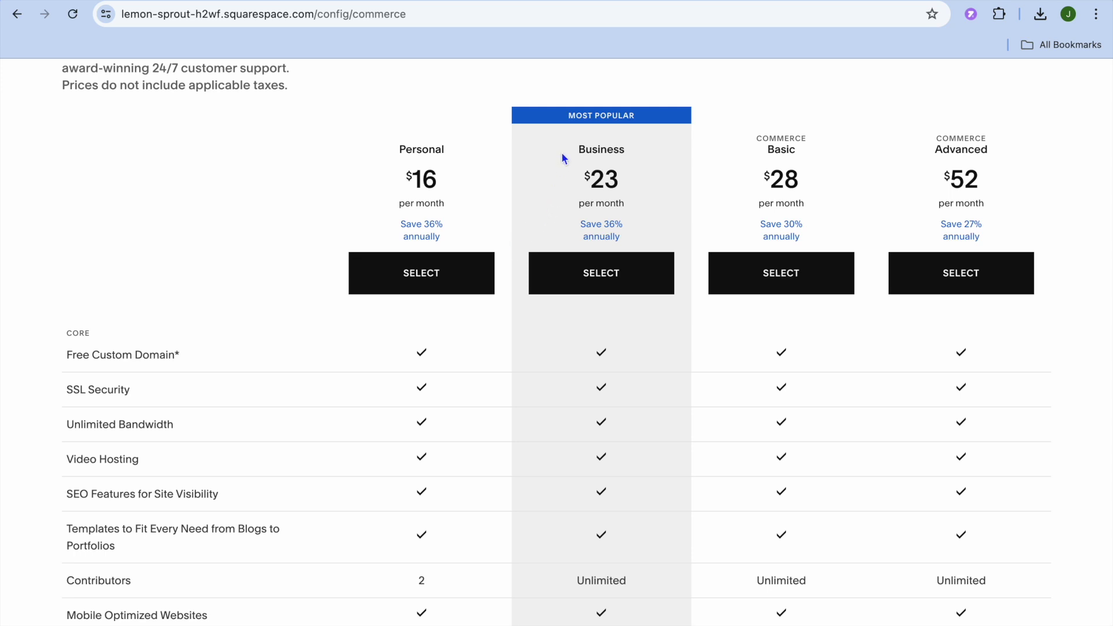
{"action": "scroll", "coordinate": [562, 158], "scroll_direction": "up", "scroll_amount": 1}
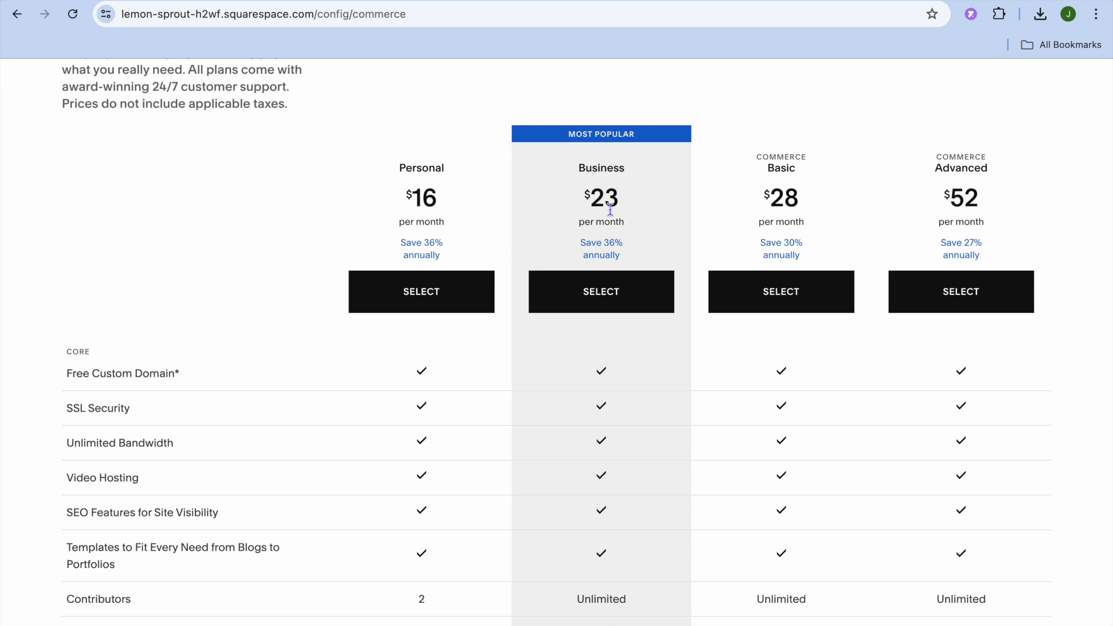
{"action": "scroll", "coordinate": [609, 210], "scroll_direction": "up", "scroll_amount": 2}
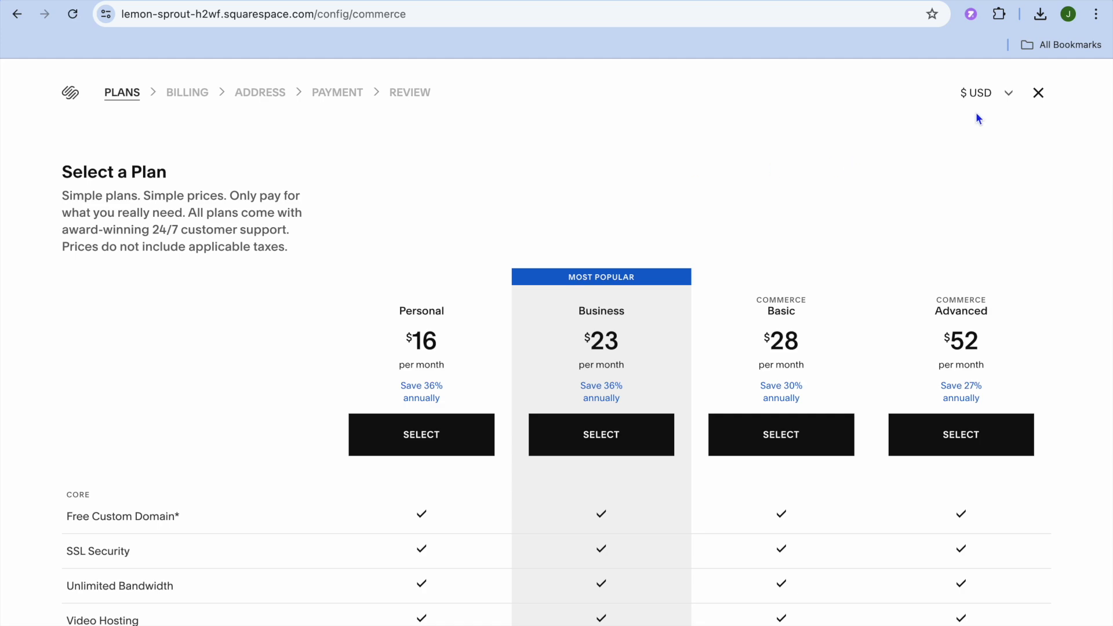
{"action": "left_click", "coordinate": [1038, 91]}
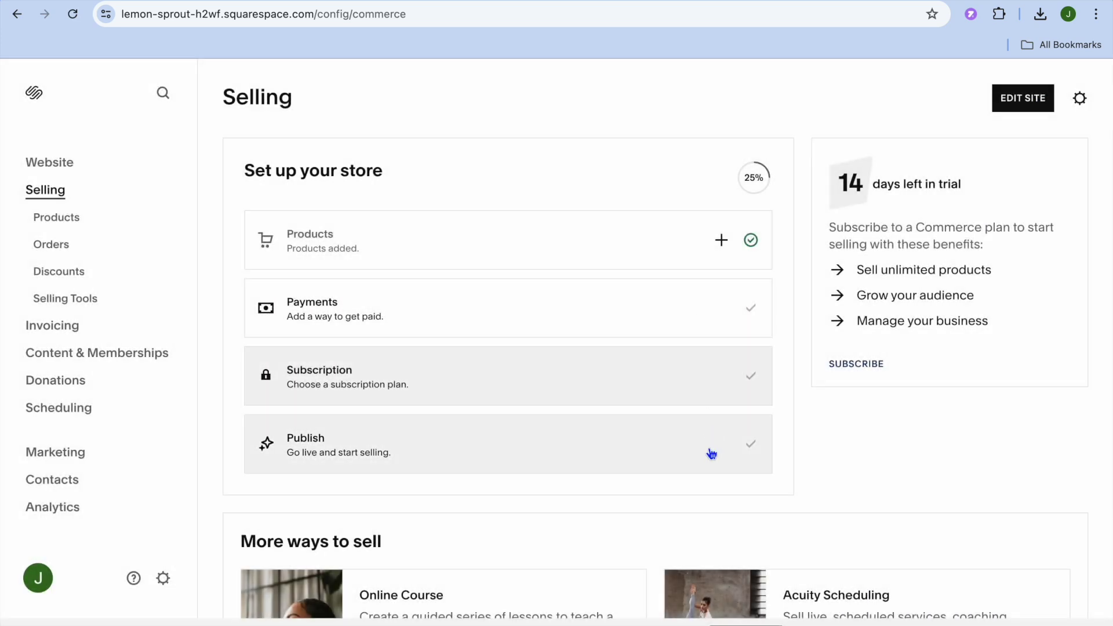
{"action": "left_click", "coordinate": [614, 455]}
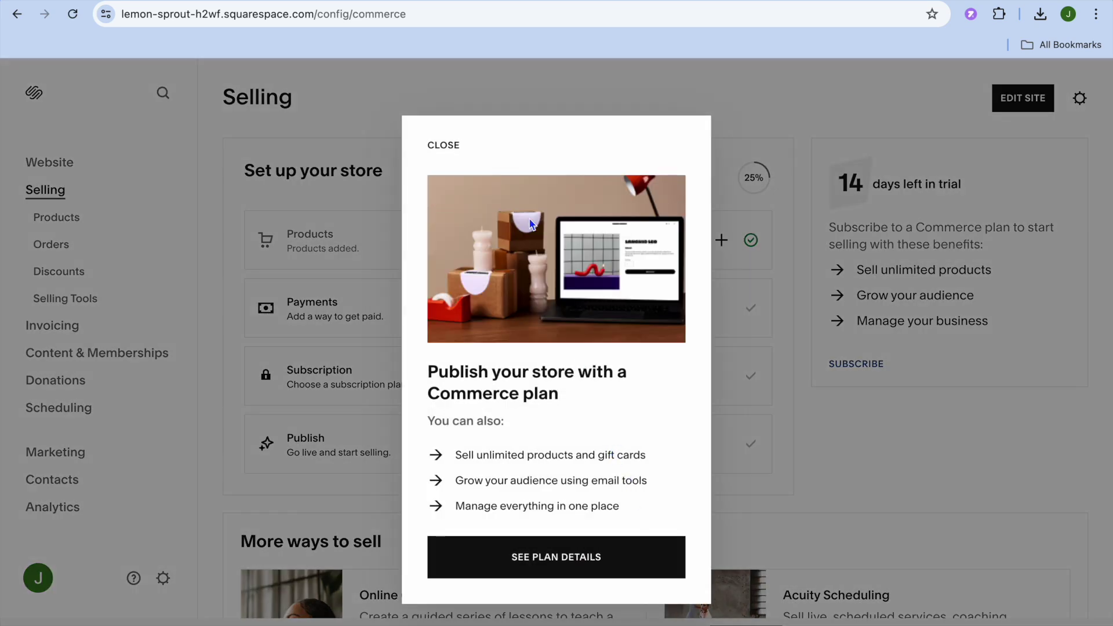
{"action": "left_click", "coordinate": [431, 149]}
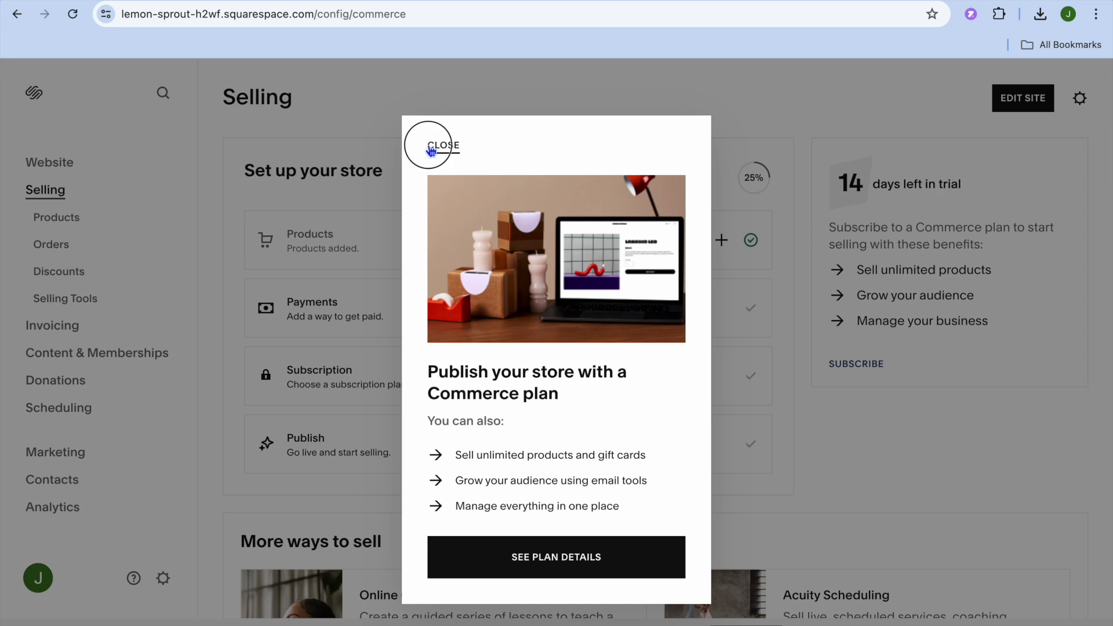